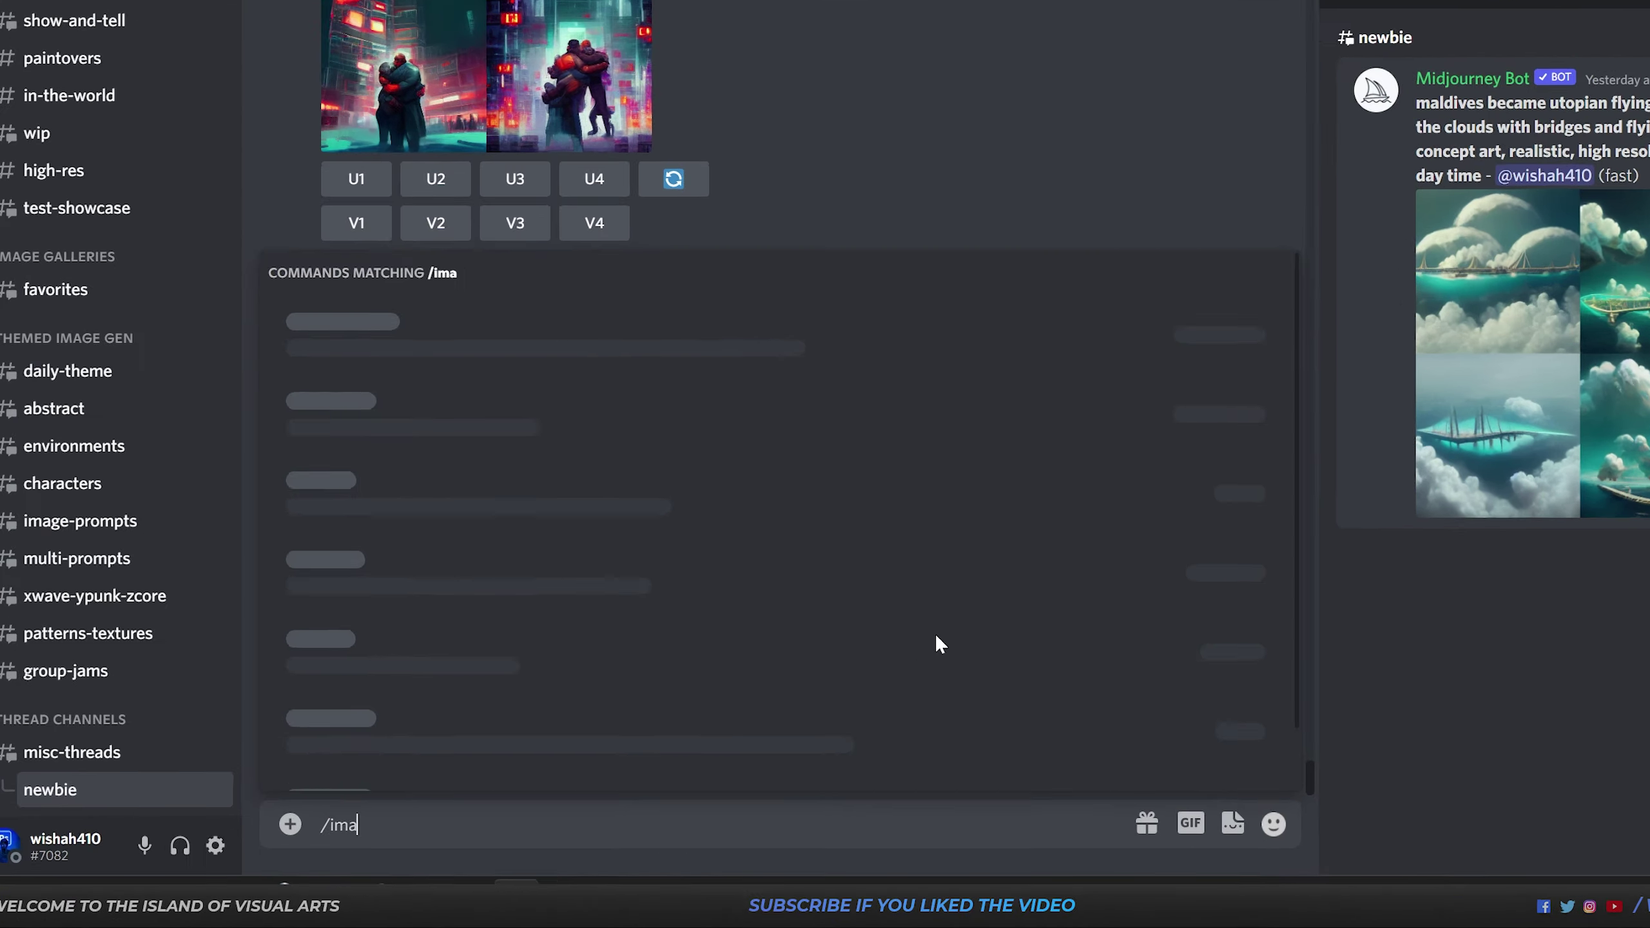
Submit a Midjourney /imagine prompt for futuristic Maldives flying islands among clouds with flying ships, 4k, day time.
text(in)
key(Tab)
text(Maldives)
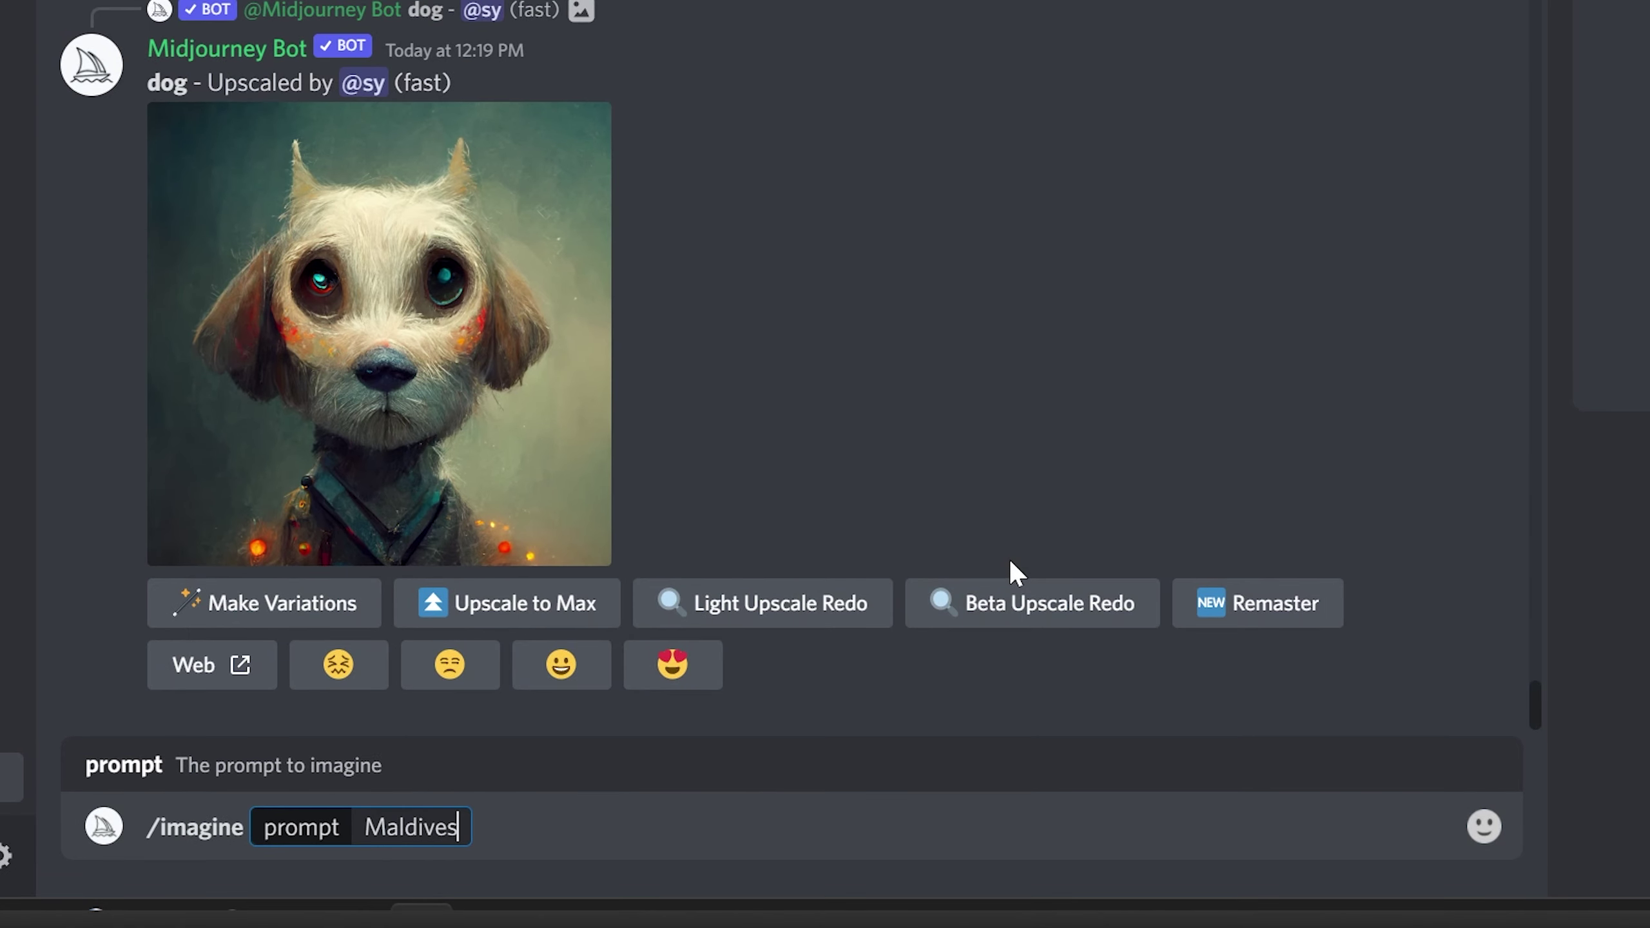
text( in a dist)
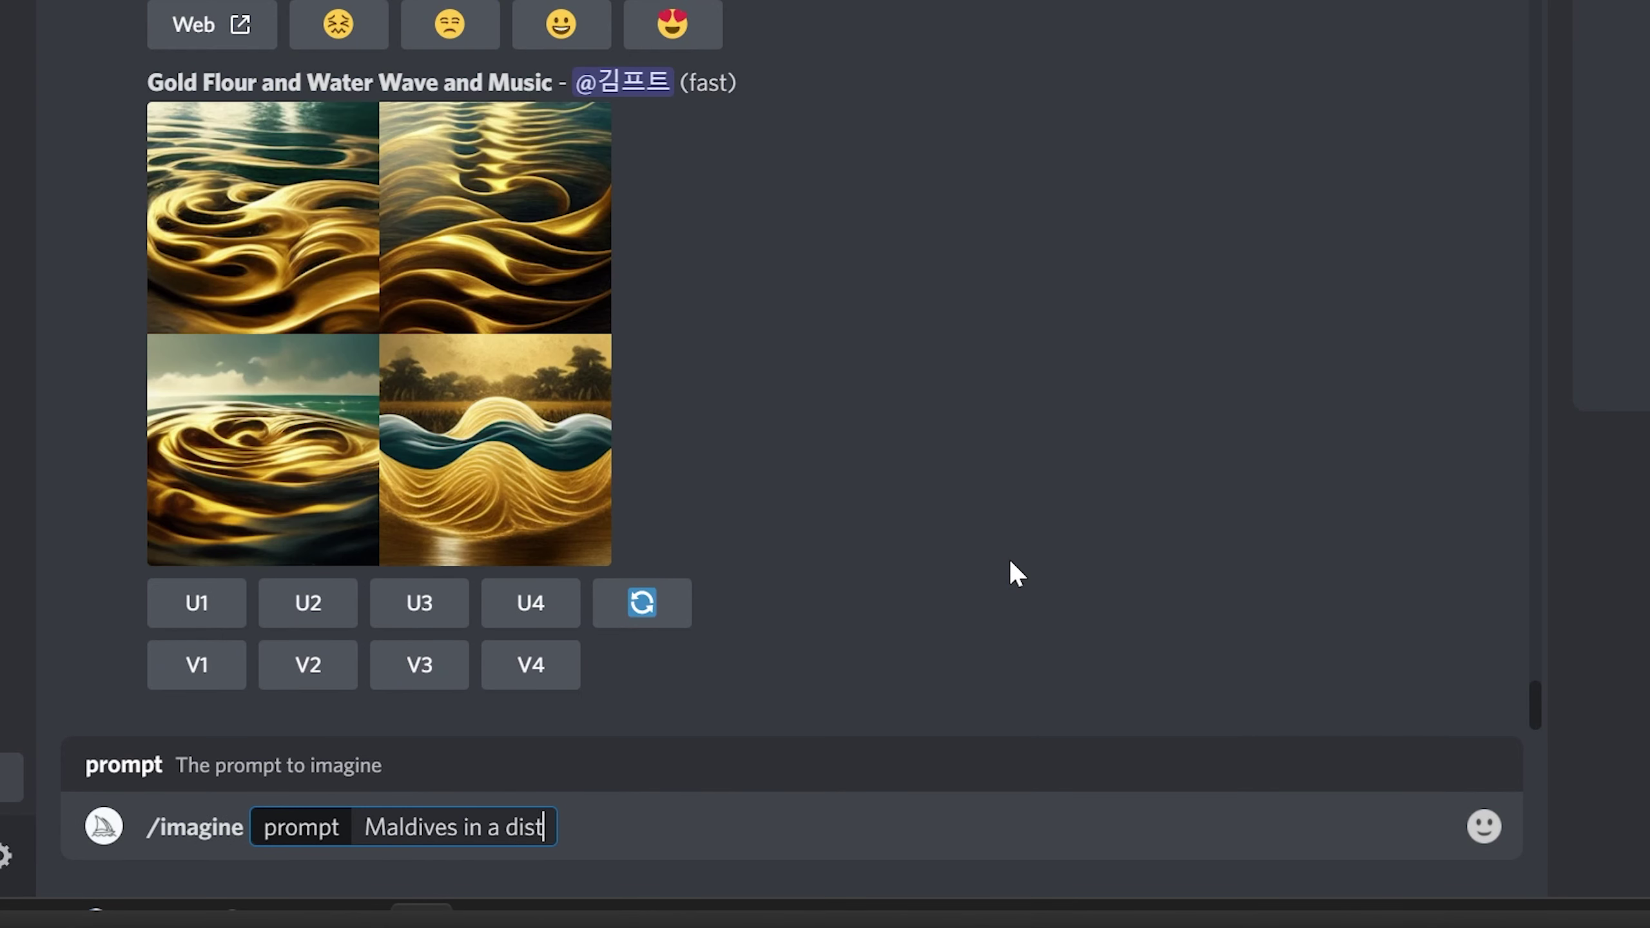
text(ant future, fl)
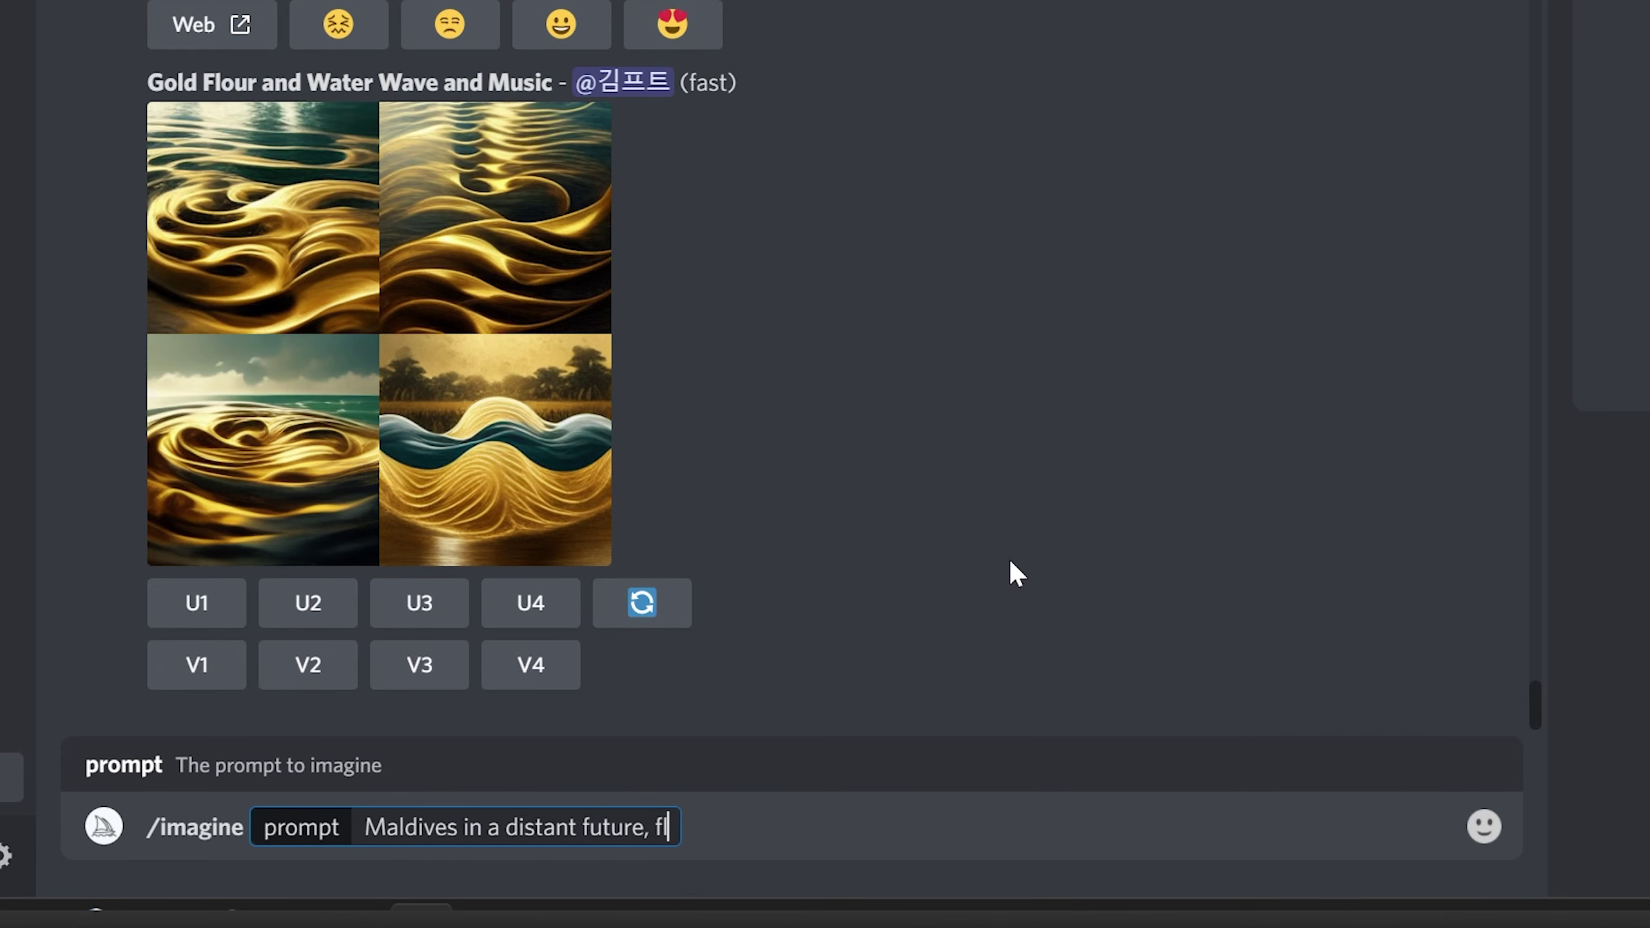
text(ying islands)
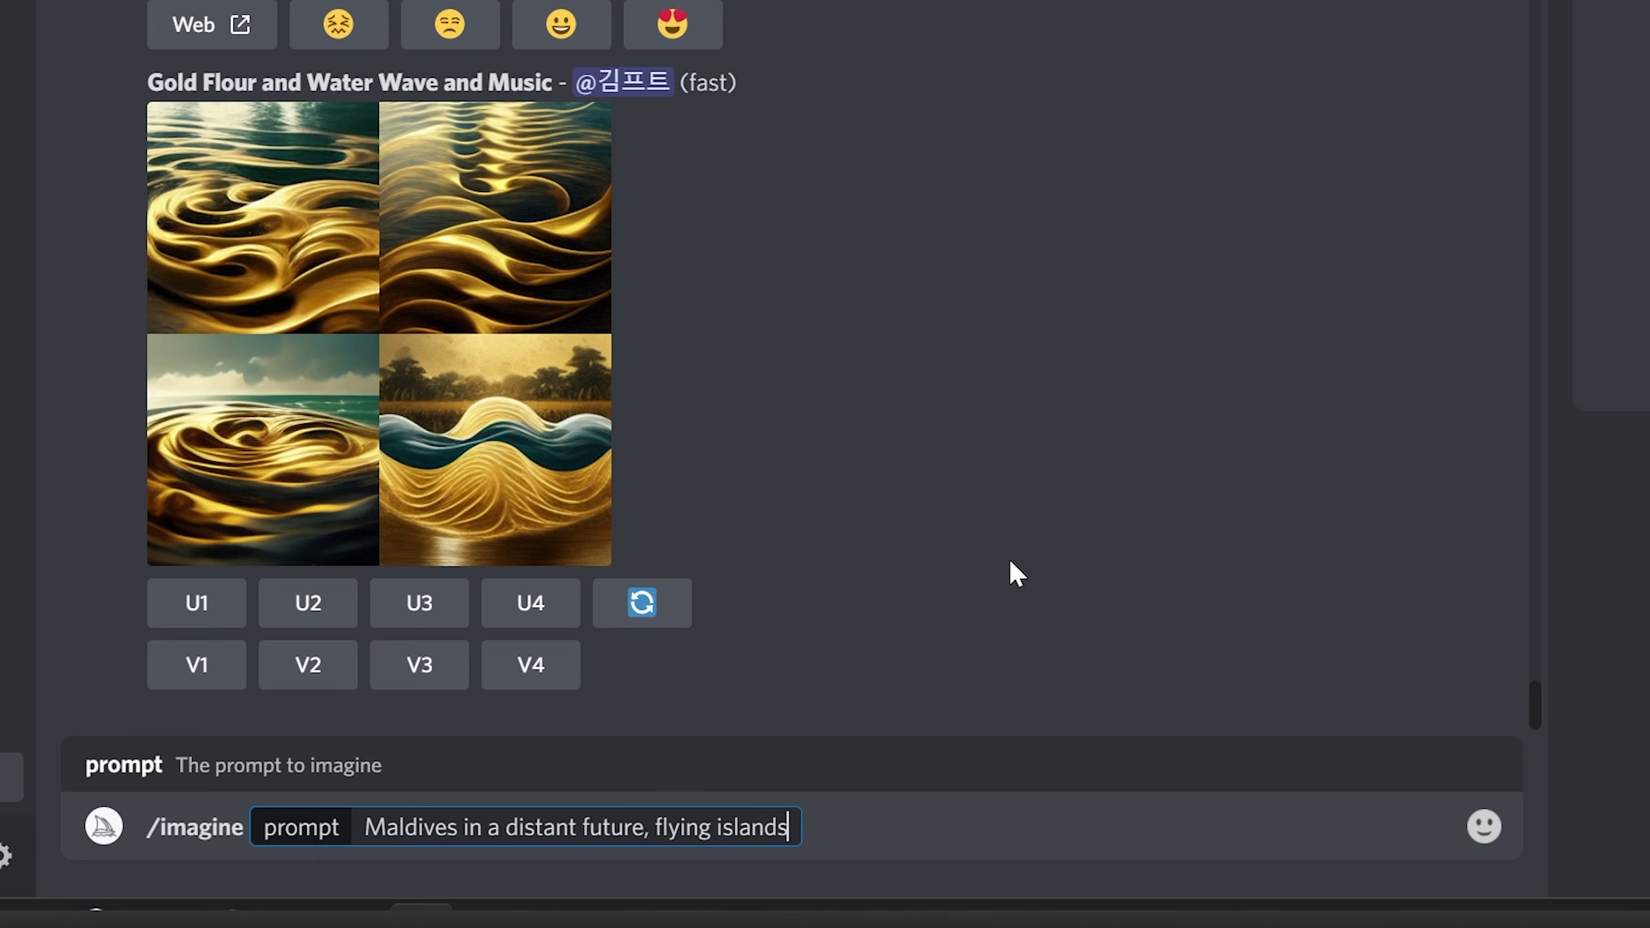
text( over floati)
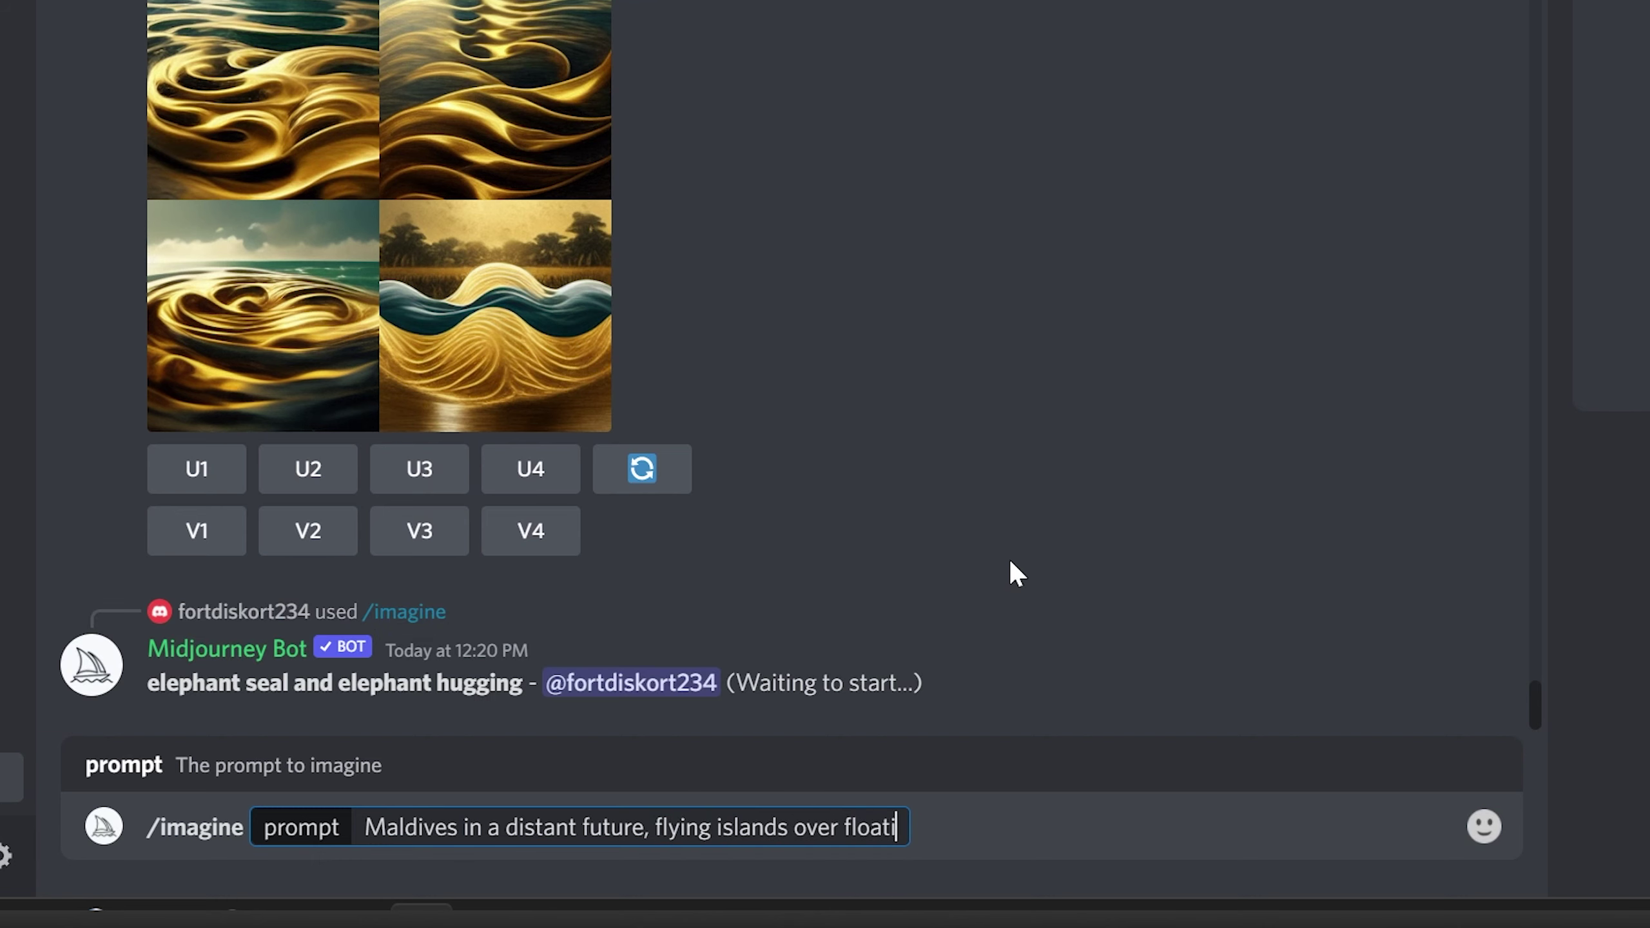
text(ng rocks, utop)
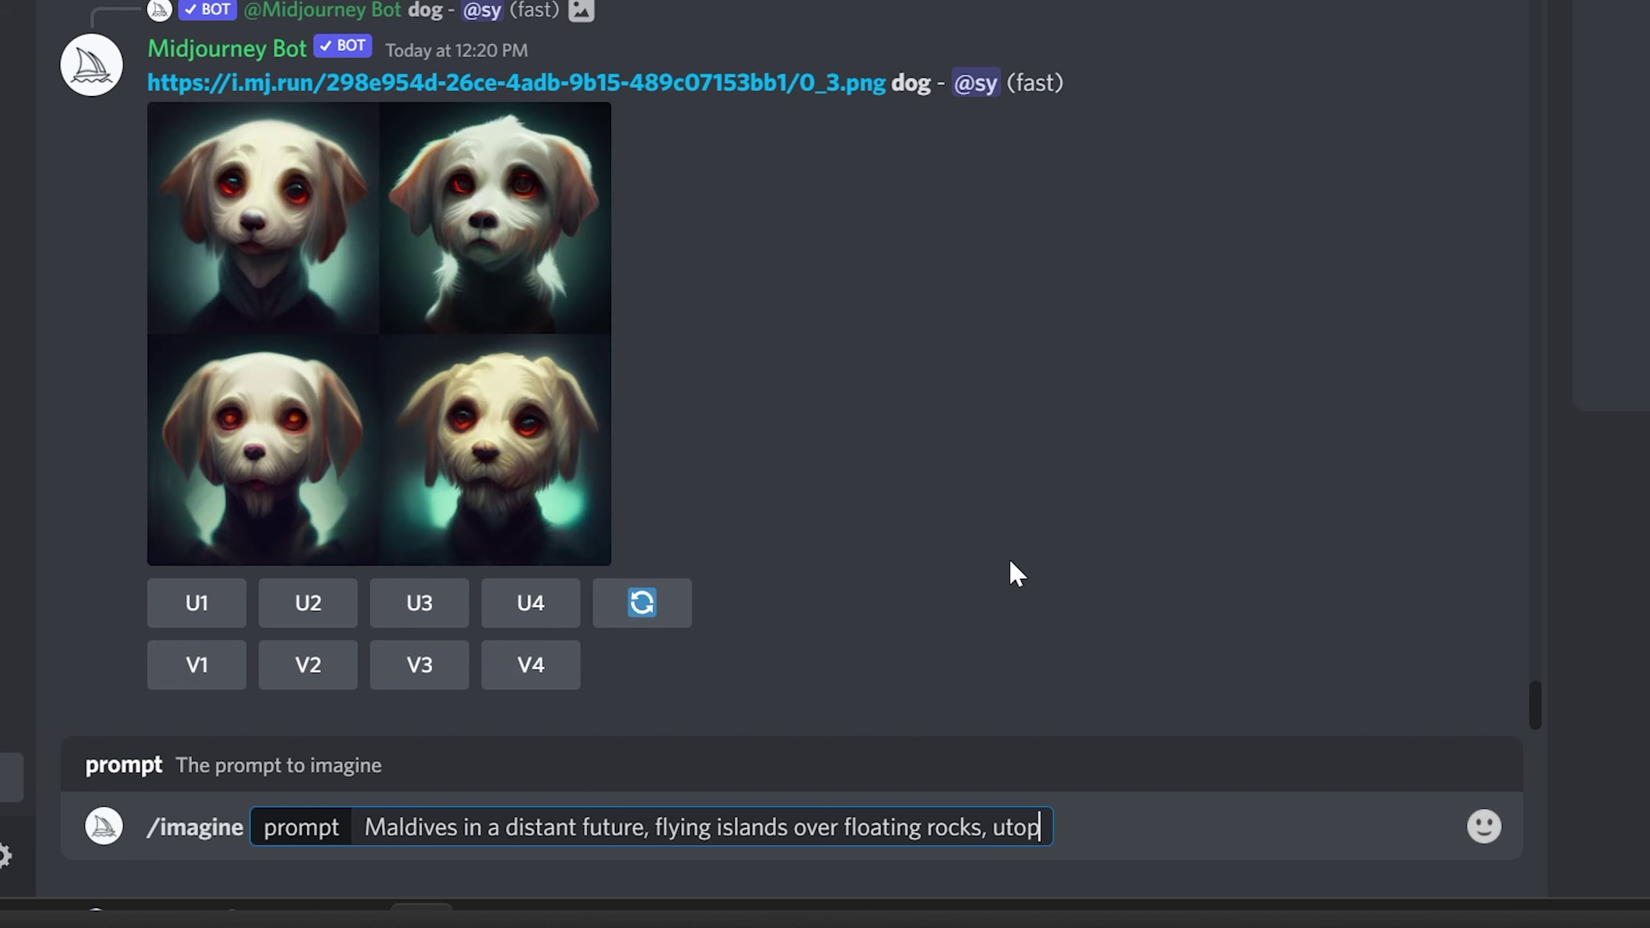
text(ian, amon)
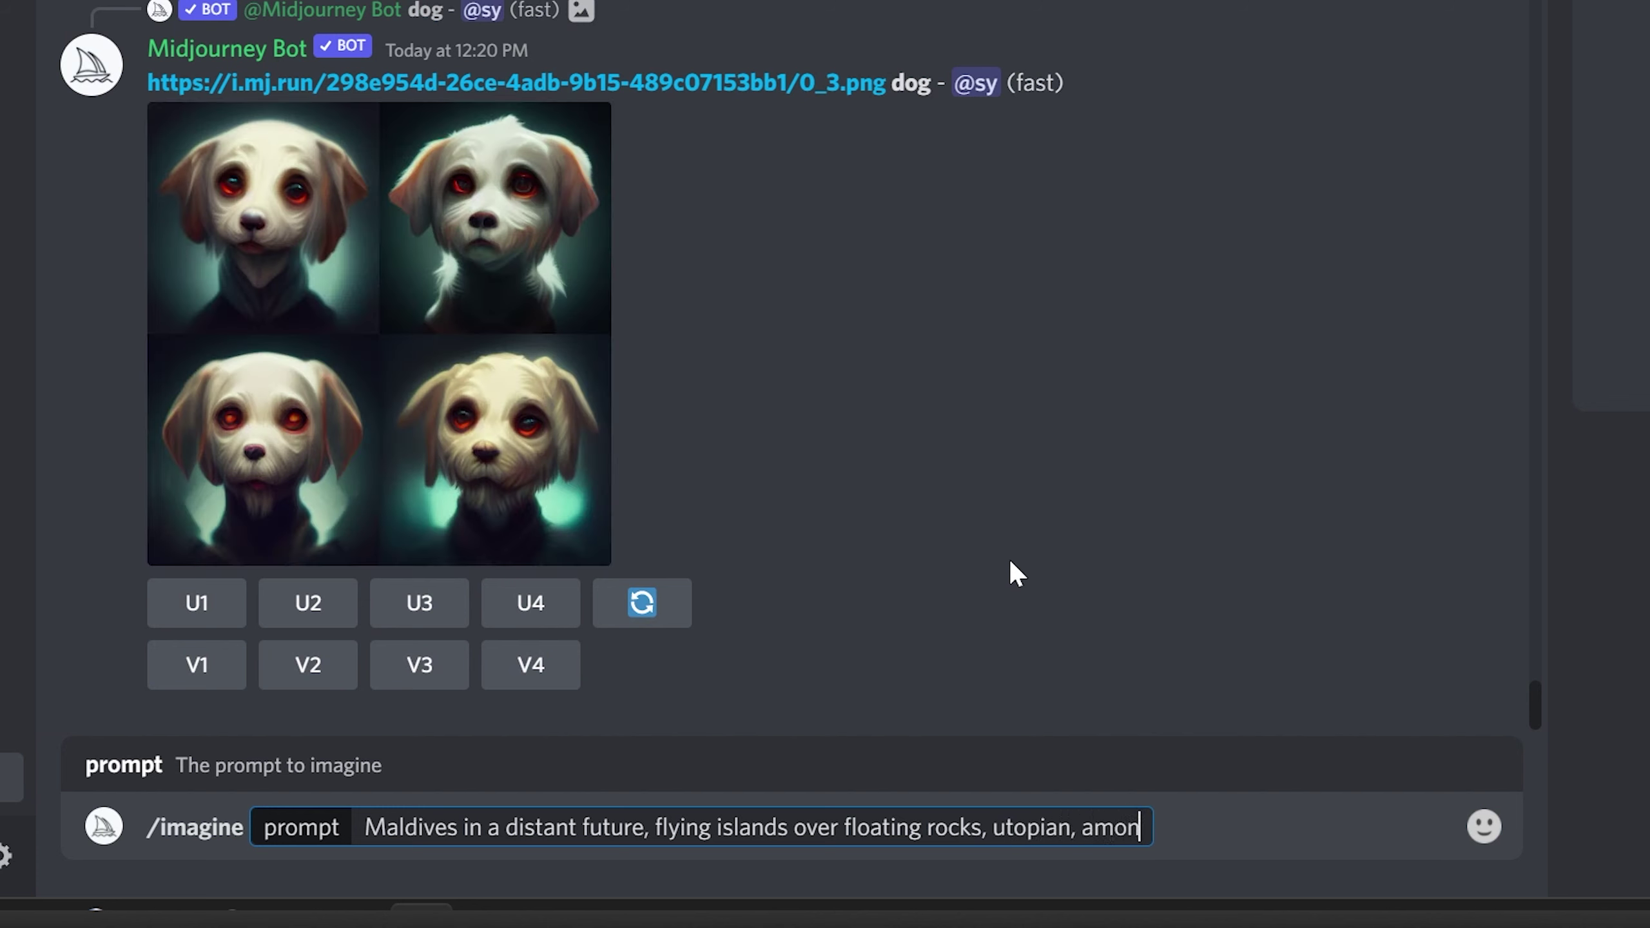
text(gst clouds, f)
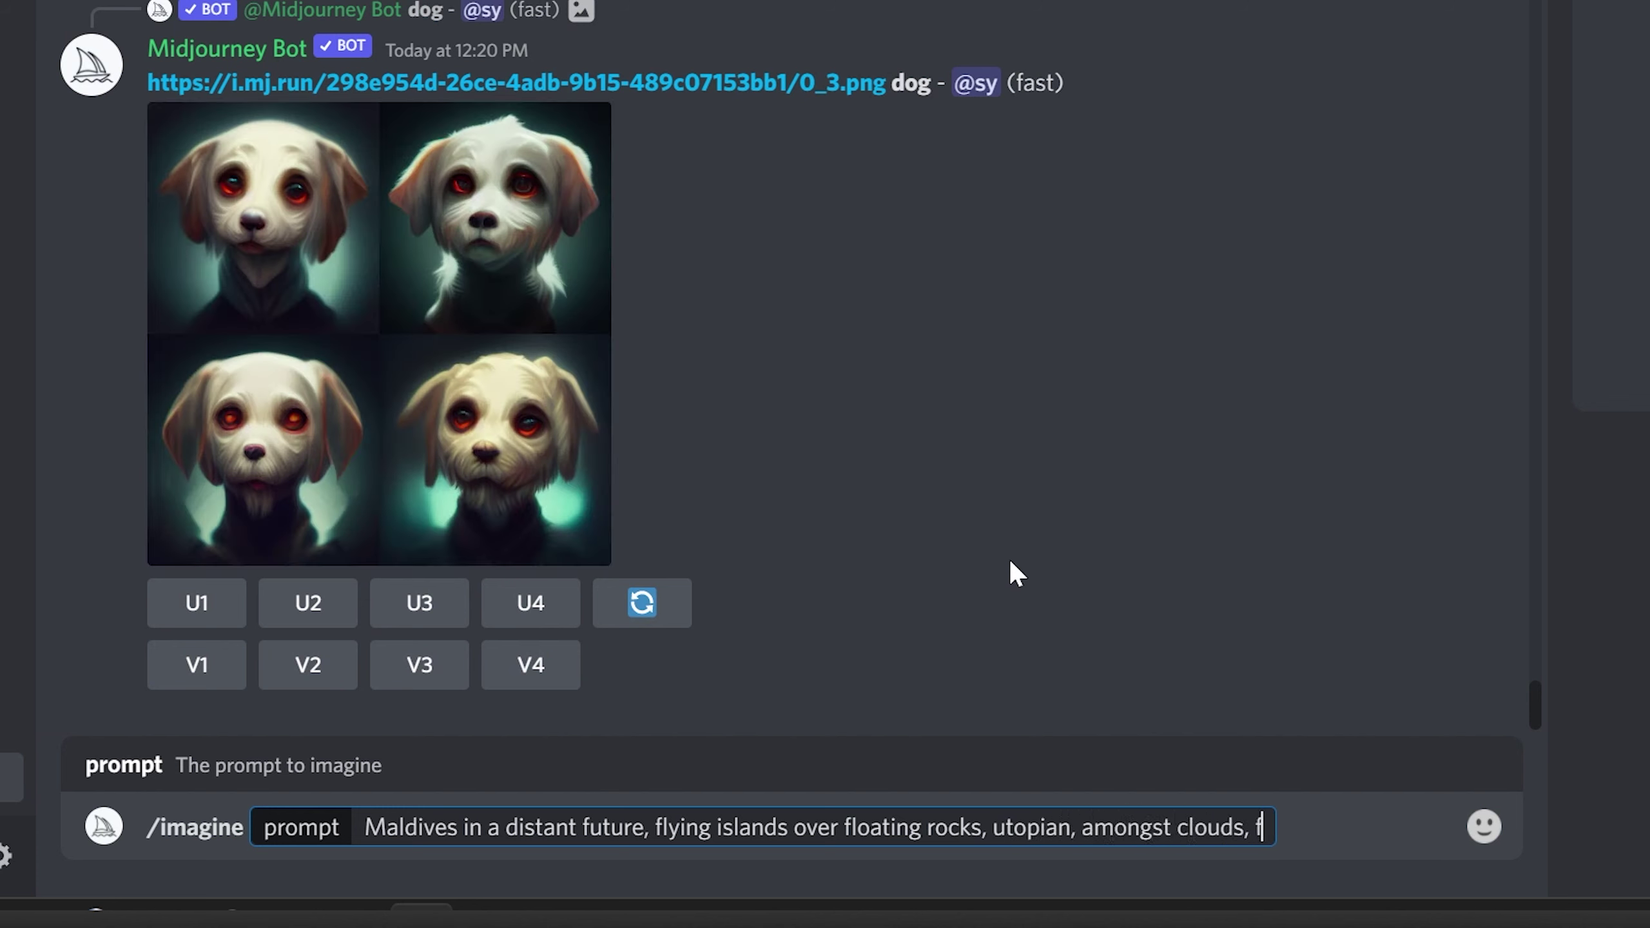
text(lying ships)
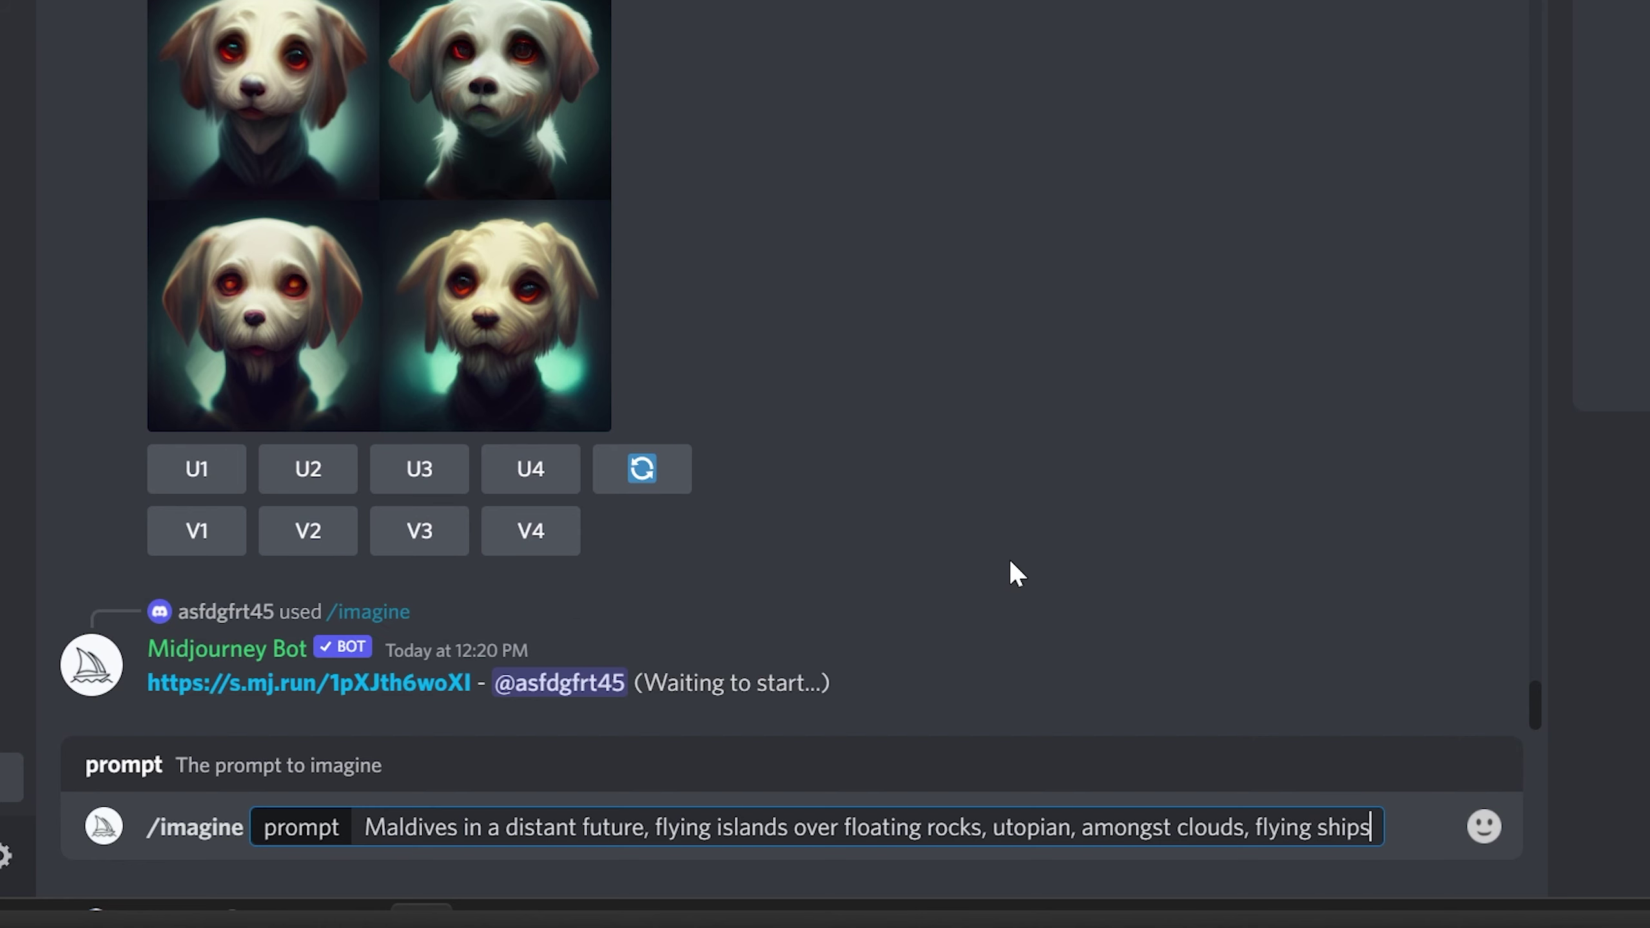
text(, concept art)
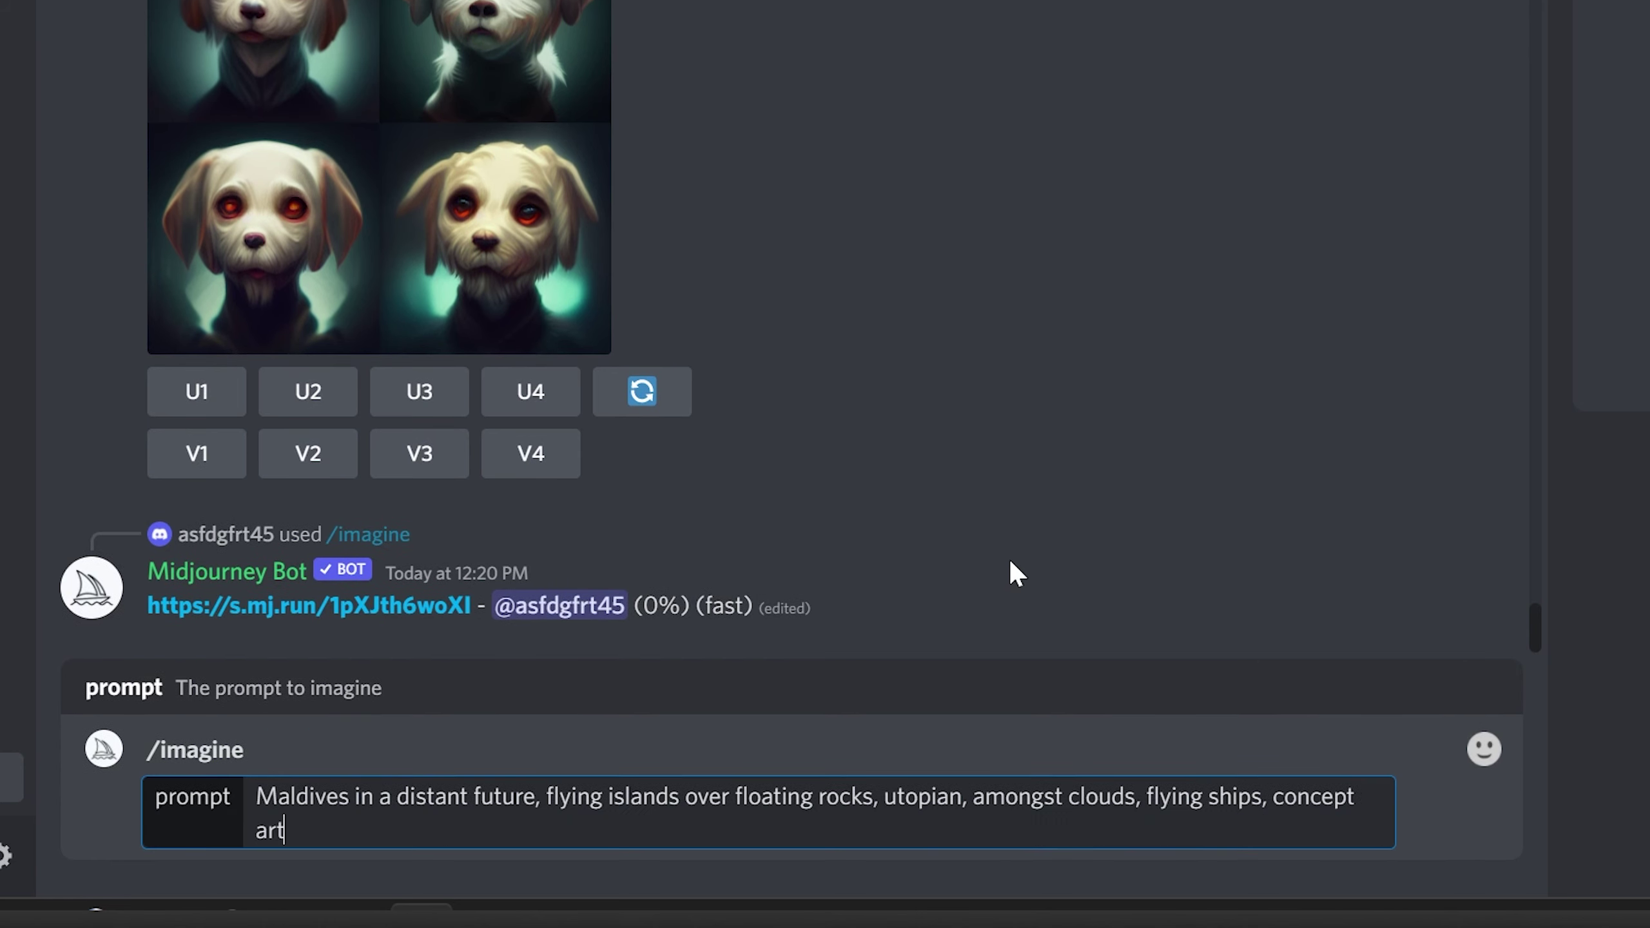
text(, hyper realistic, high r)
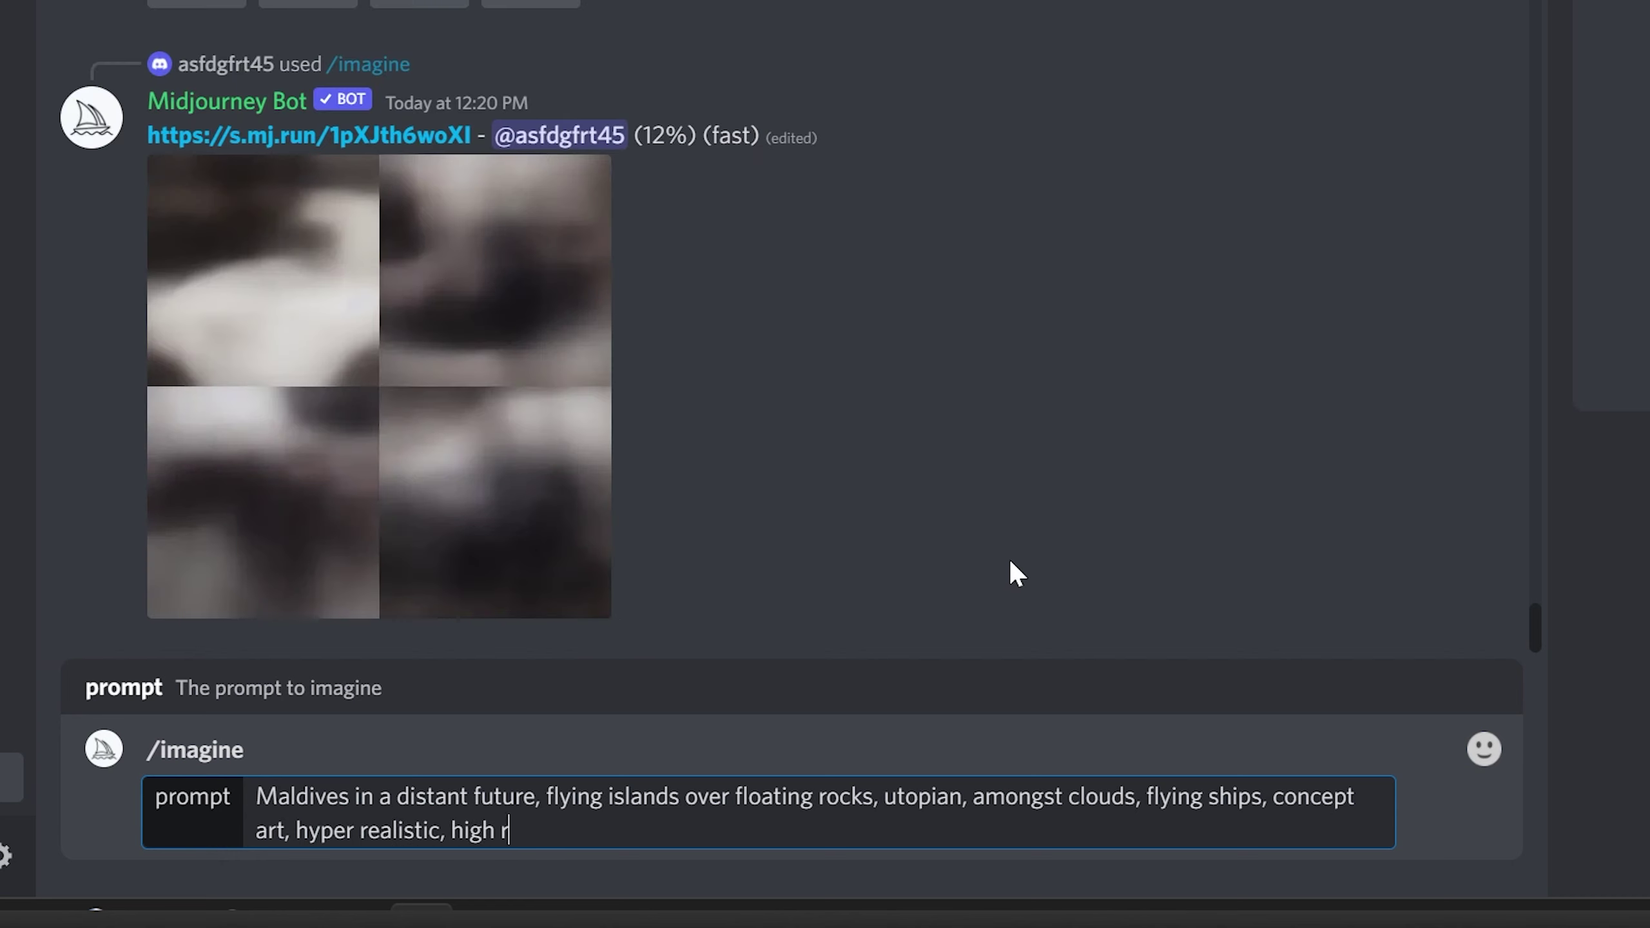
text(esolution, 4k)
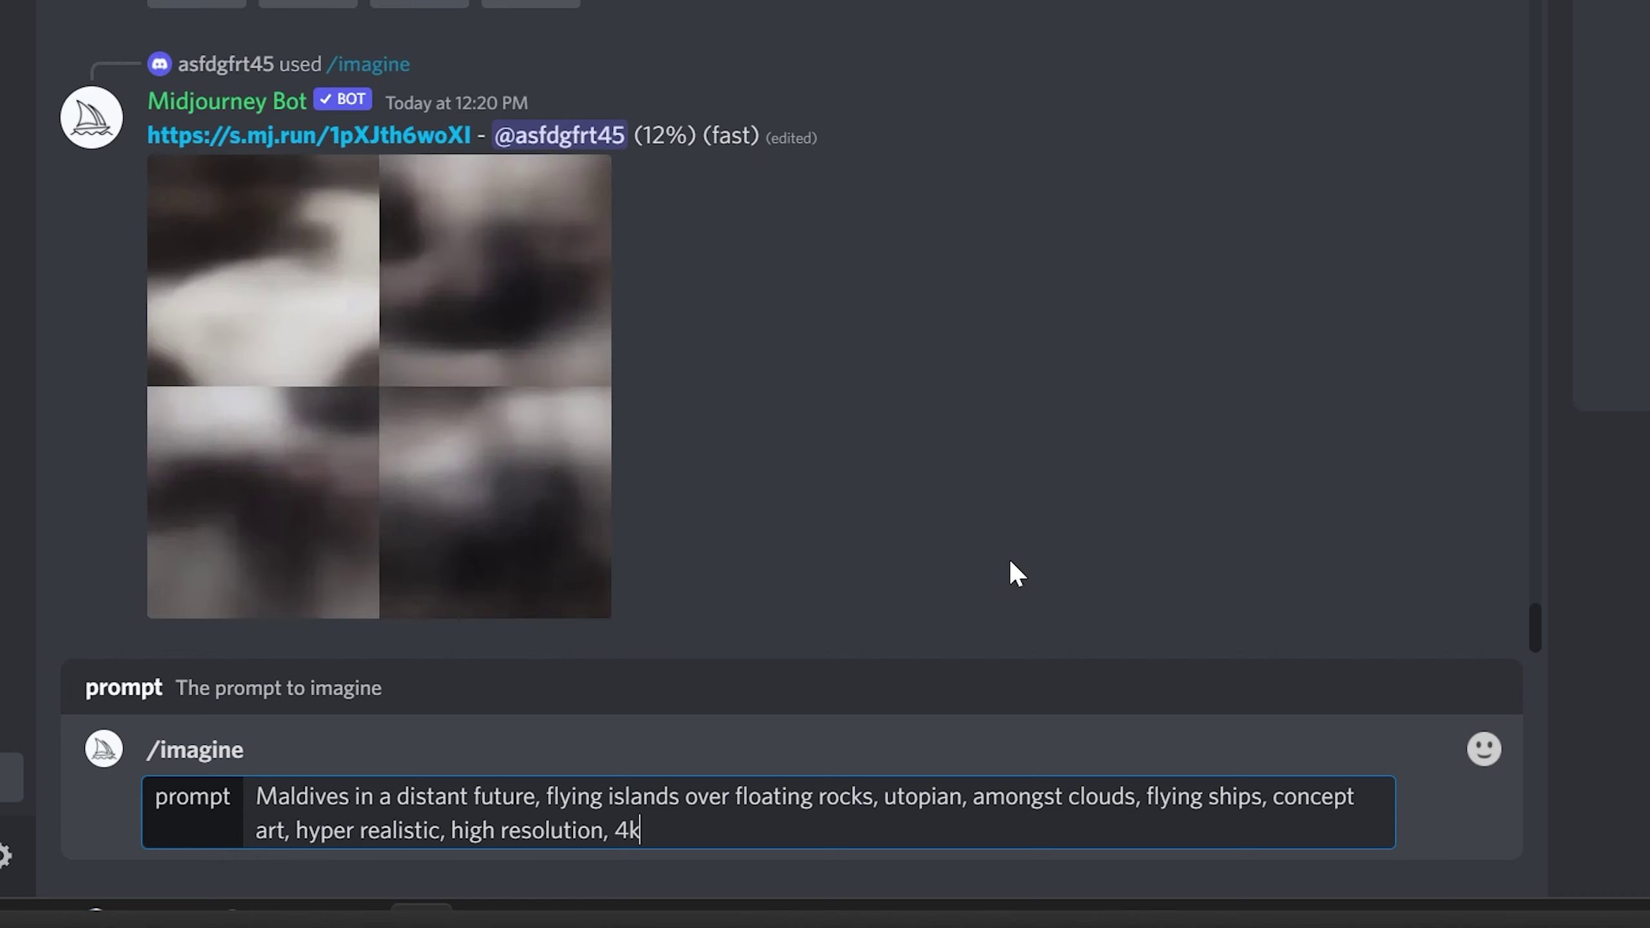
text(, day time)
key(Return)
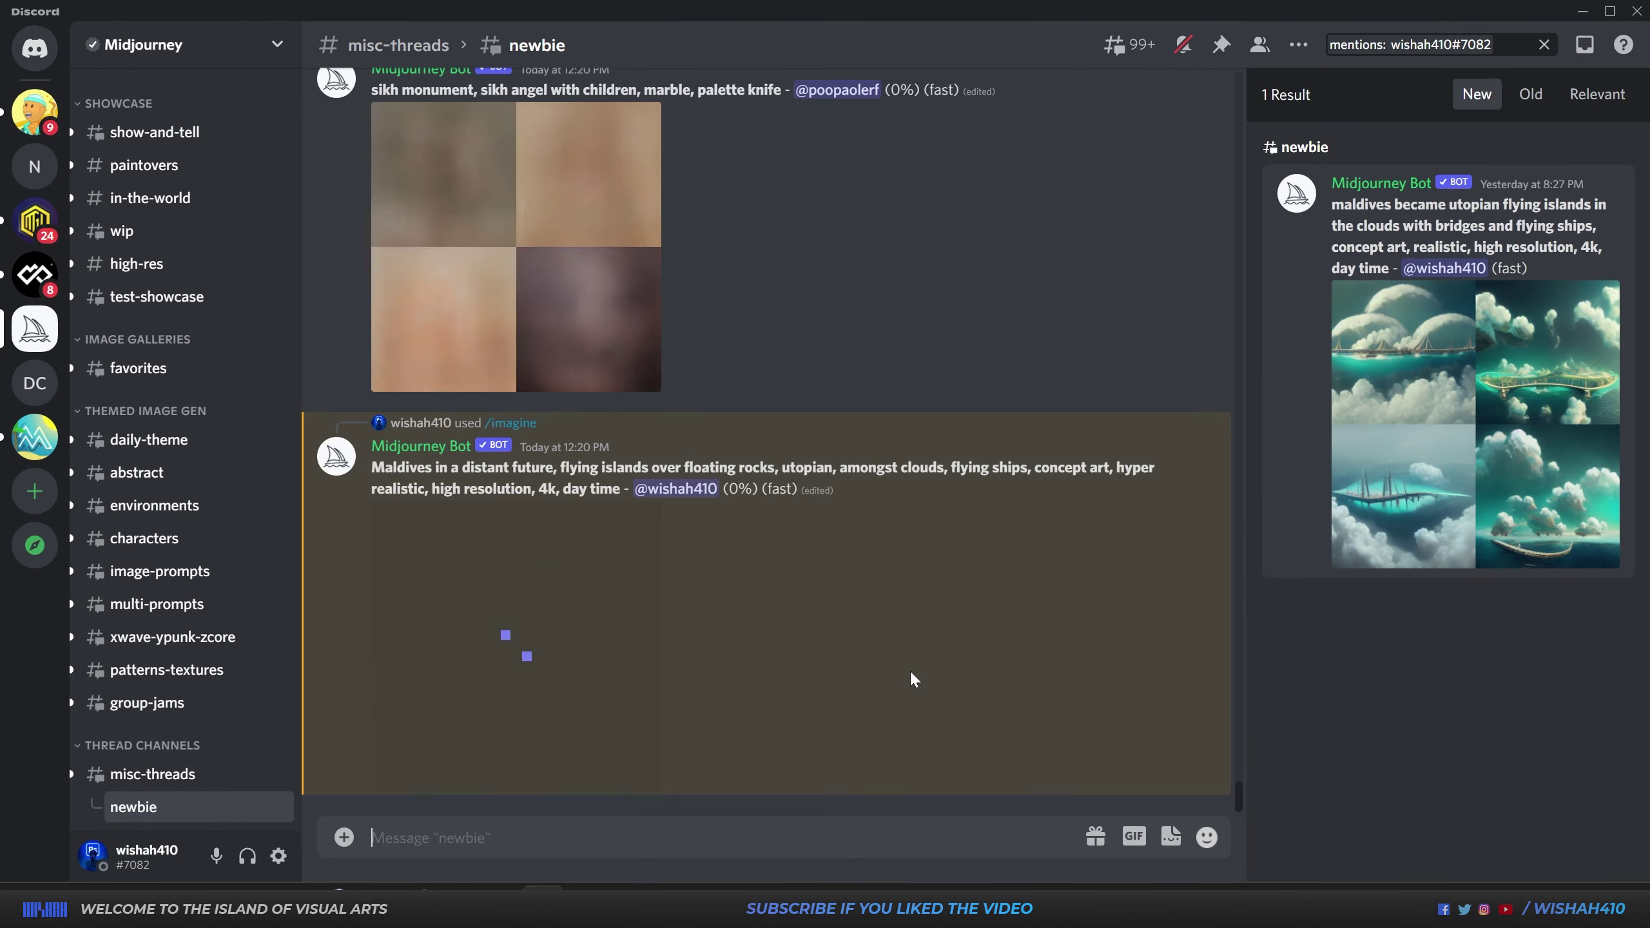
View the completed four-image Maldives flying-islands grid enlarged in the image viewer.
mouse_move(1237, 795)
mouse_down()
mouse_move(1238, 671)
mouse_move(1246, 795)
mouse_up()
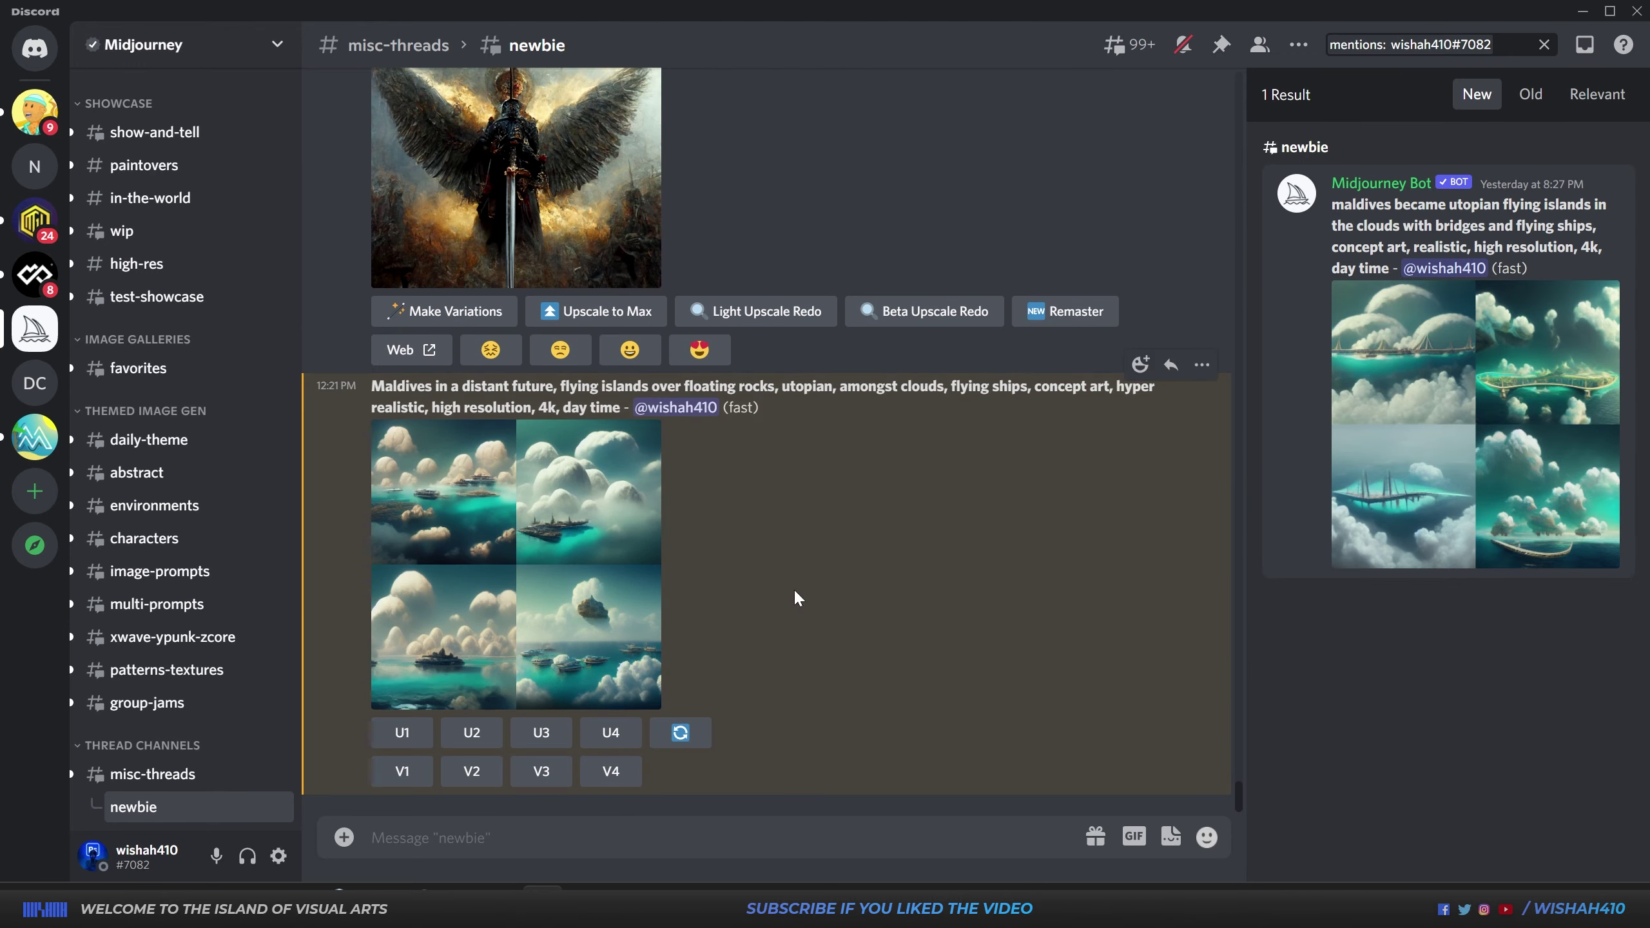
right_click(537, 550)
click(557, 464)
click(557, 465)
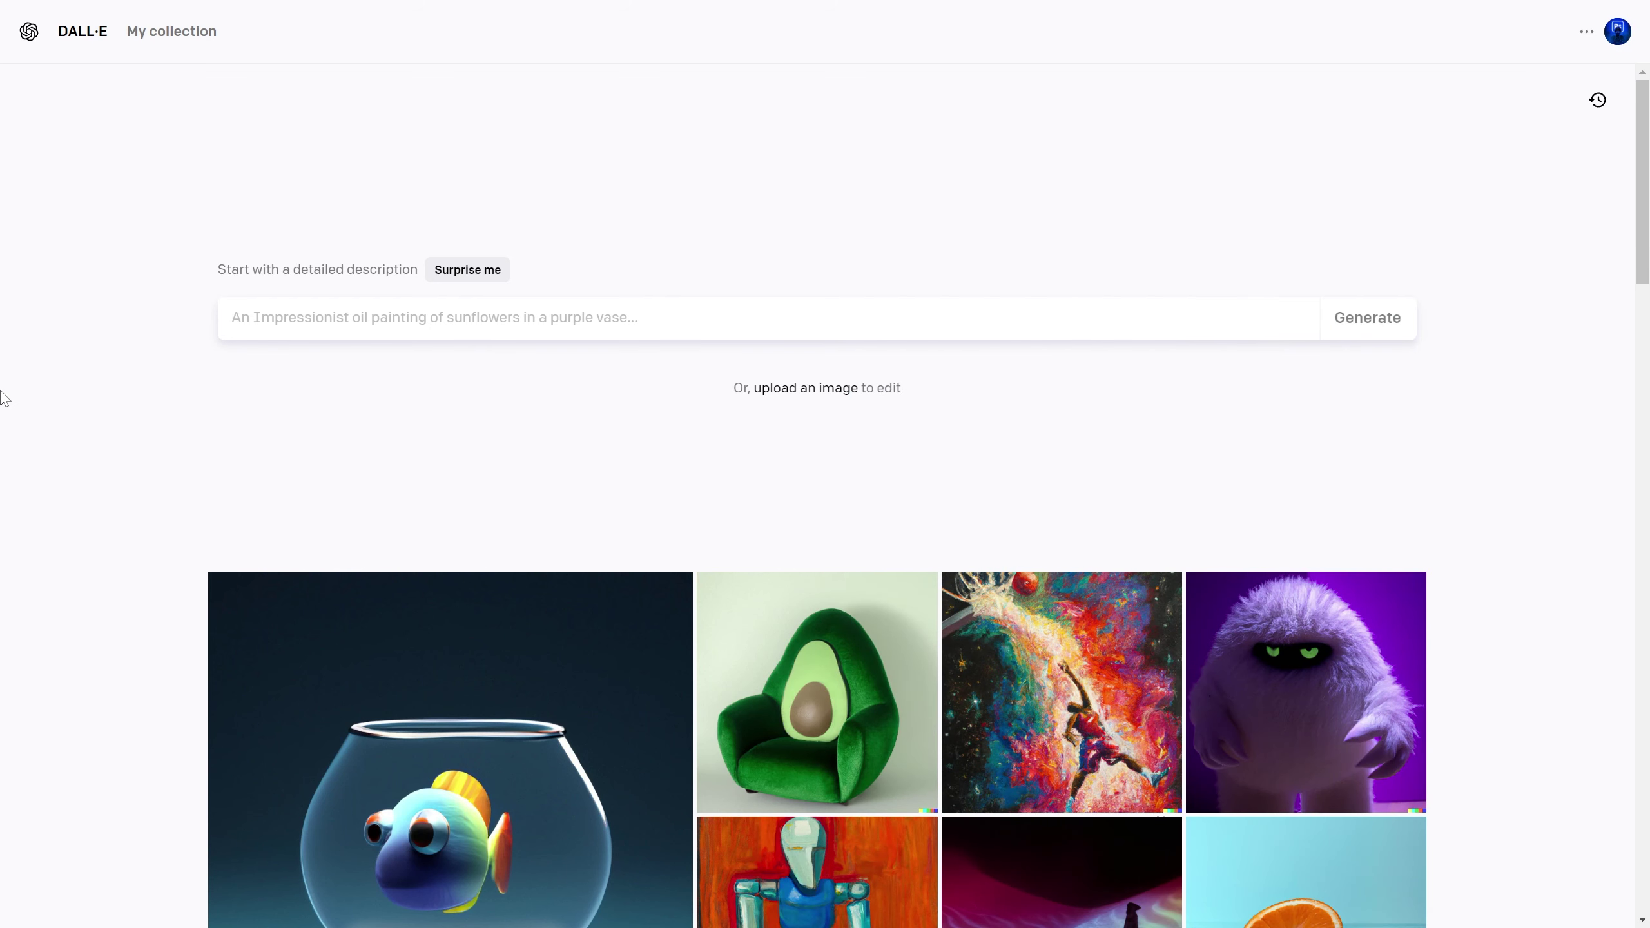
Enter the DALL-E prompt 'Islands on rocks up in the sky, clouds around, flying ships, bridges, hyper realistic…'.
text(Island)
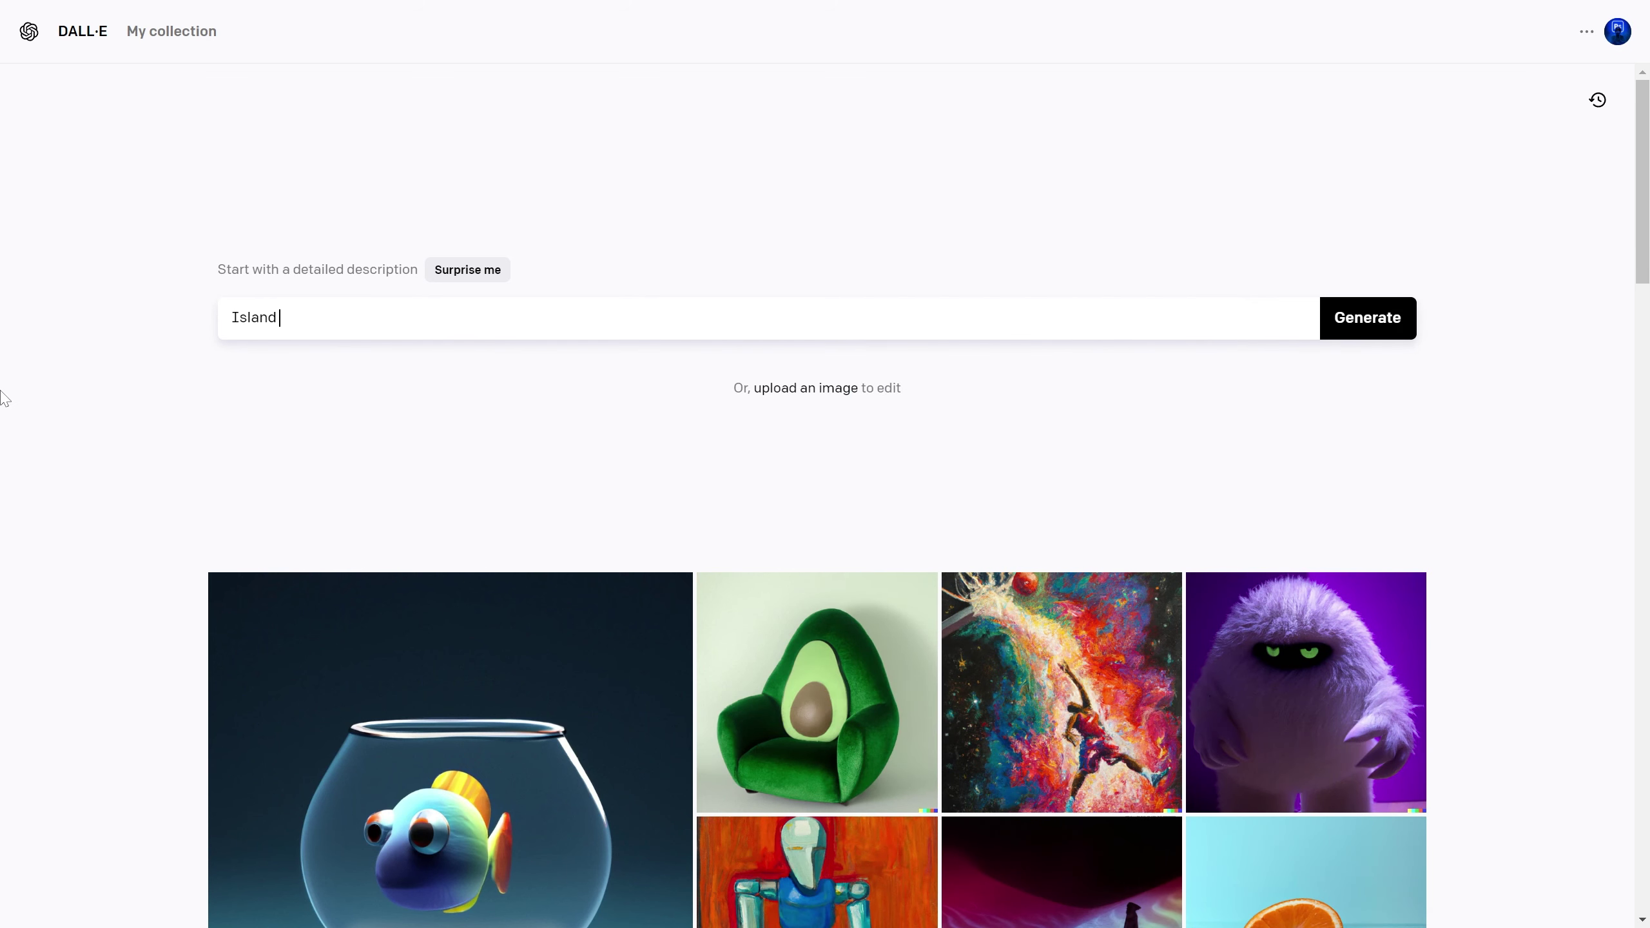
text(s on rocks up in the sky, clouds around, )
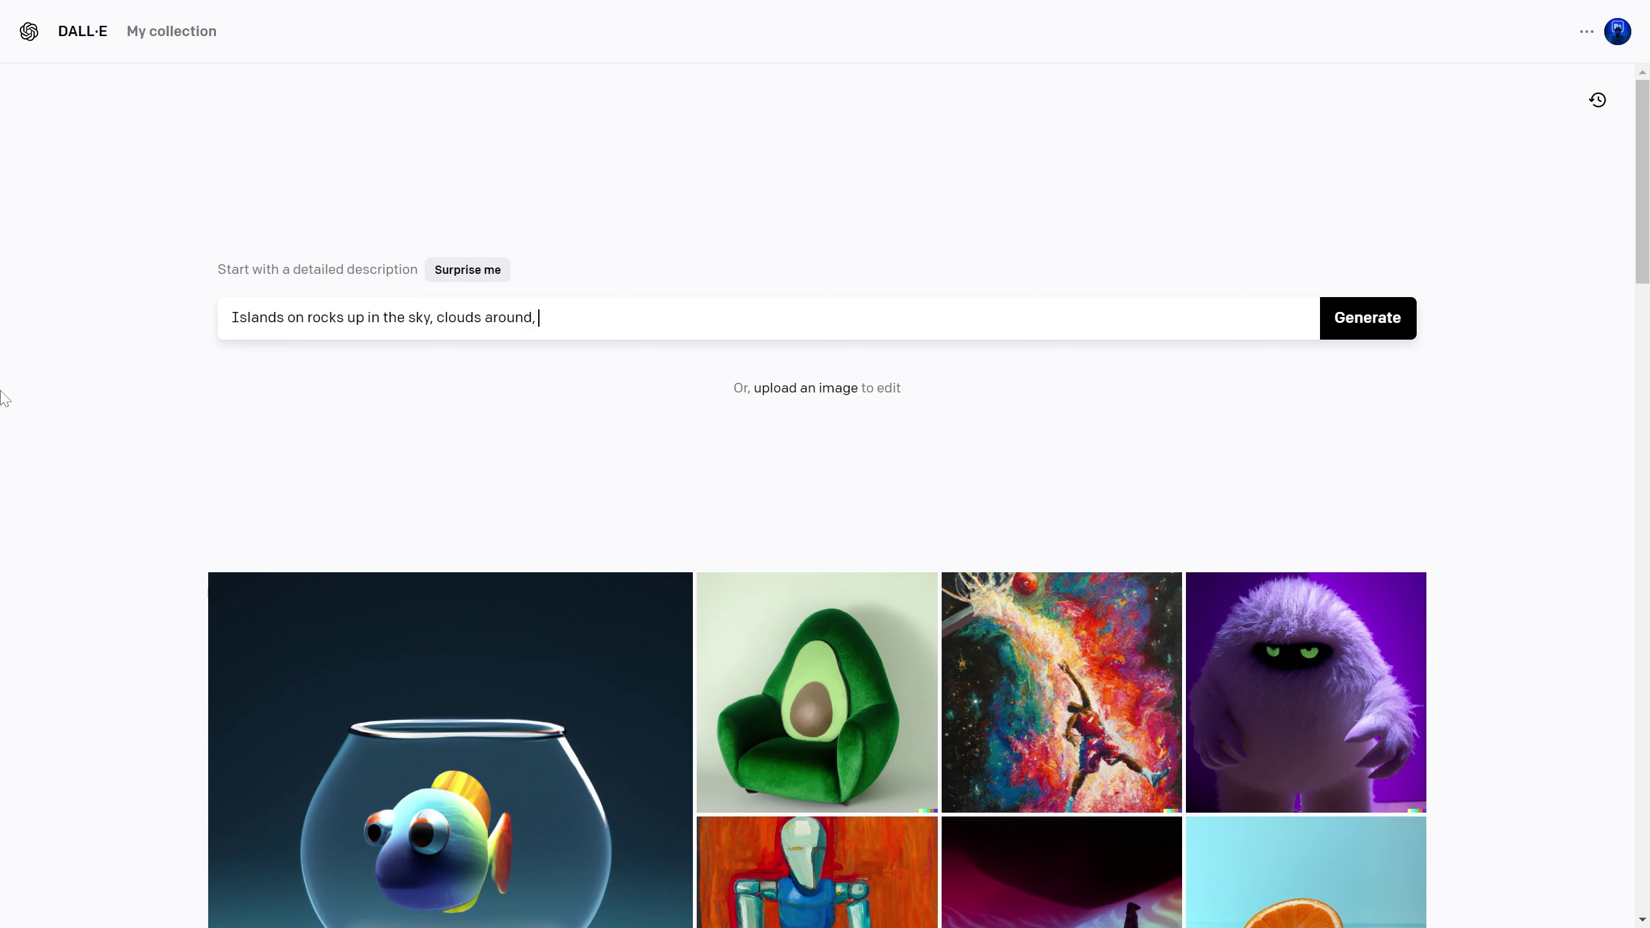
text(flying ships, bridges, hyper realistic, high resolution, day time)
Generate four DALL-E images from the floating-islands description.
key(Return)
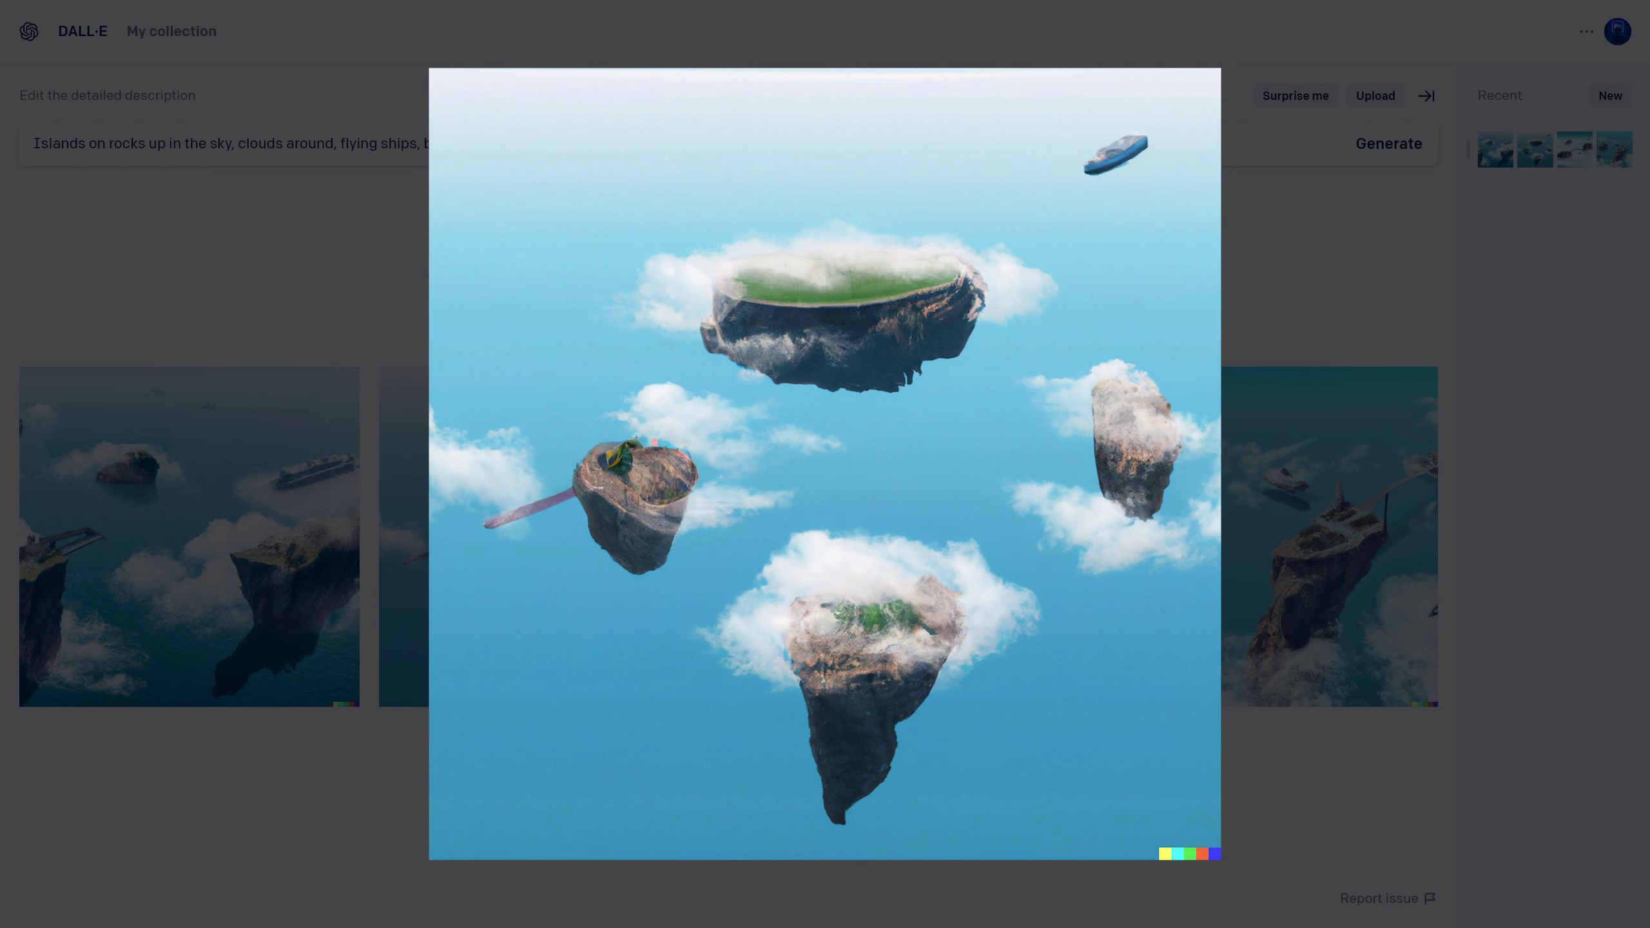
Browse through the generated island images in the enlarged preview, then close it.
key(Right)
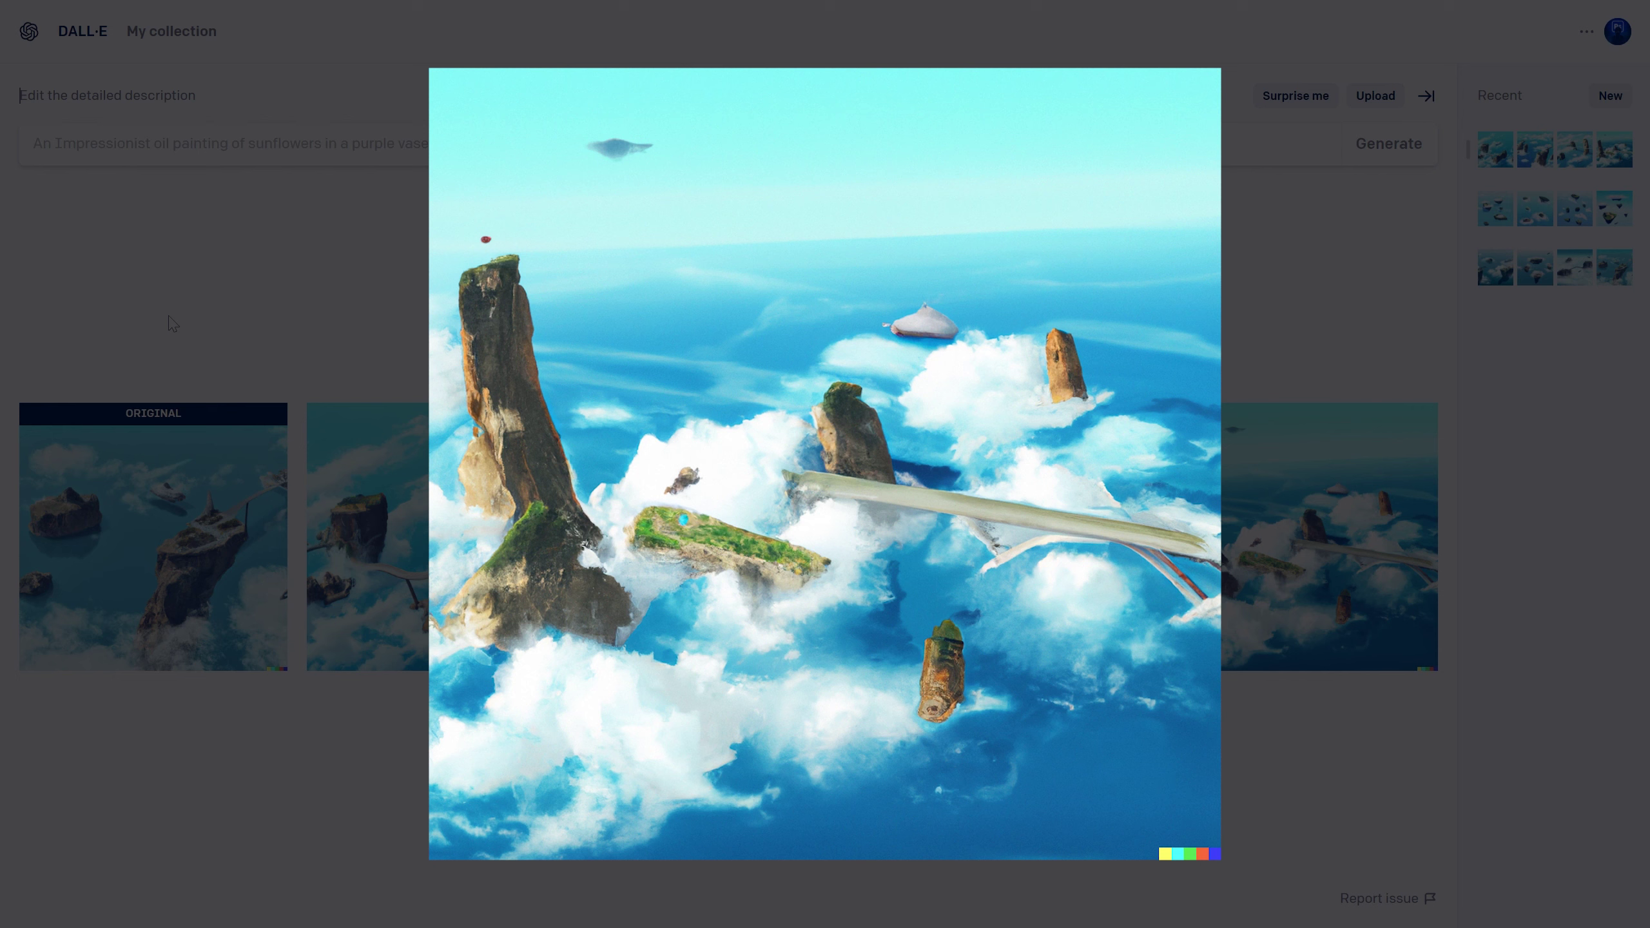
key(Right)
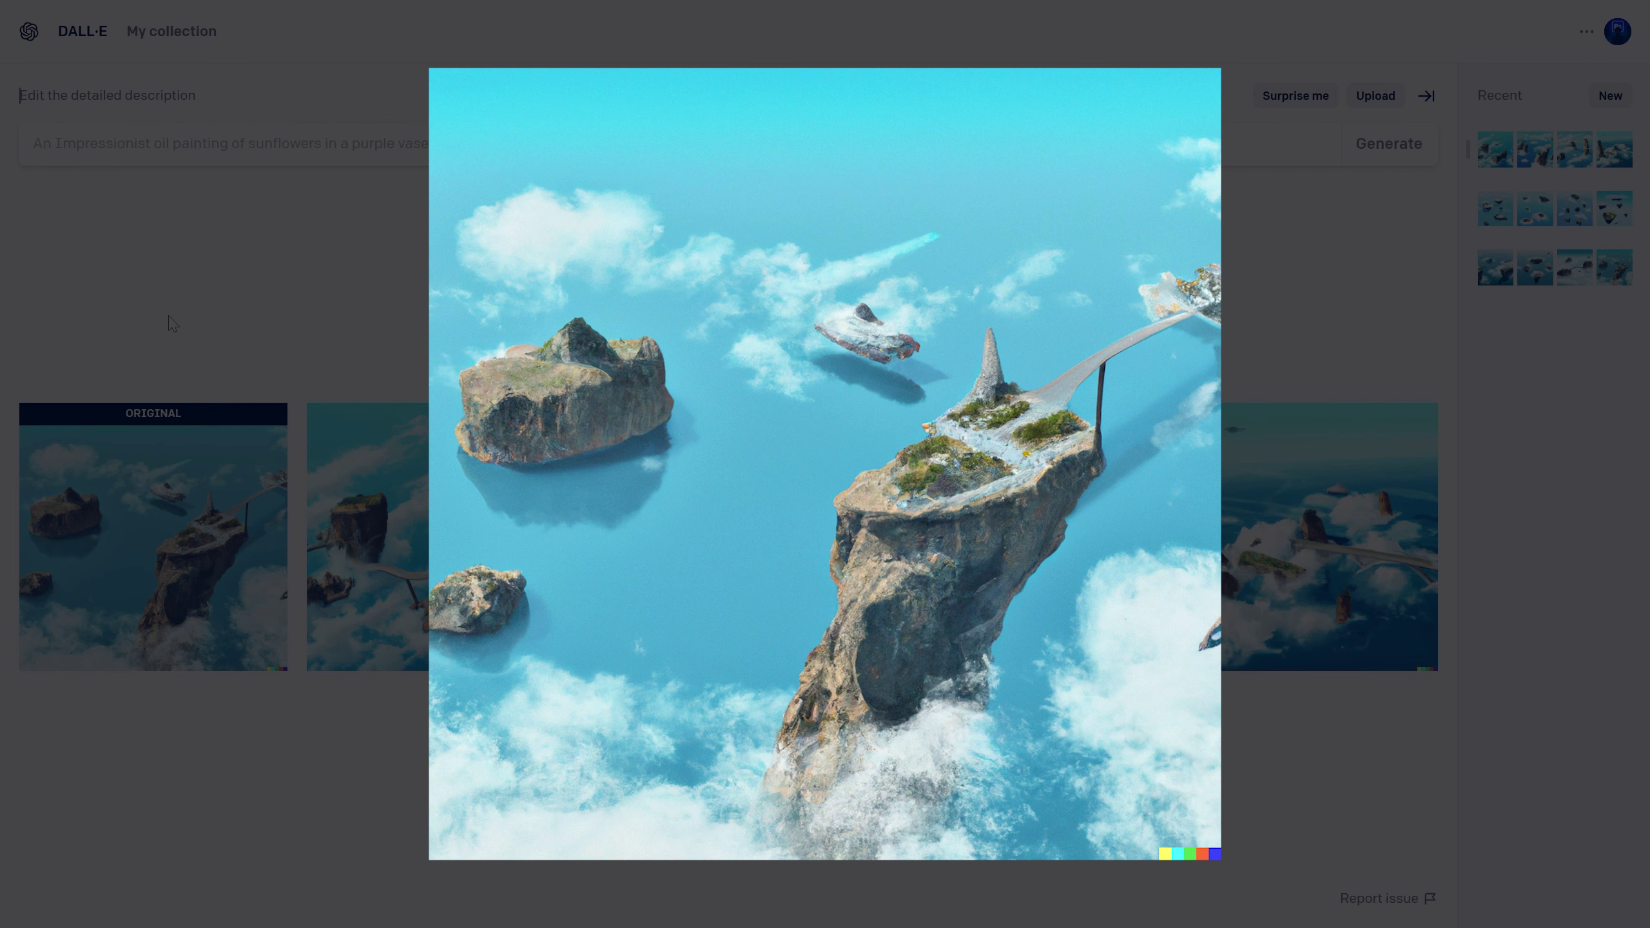
click(172, 323)
Open the island image in the editor and place a 1024×1024 frame over its left edge.
click(1274, 103)
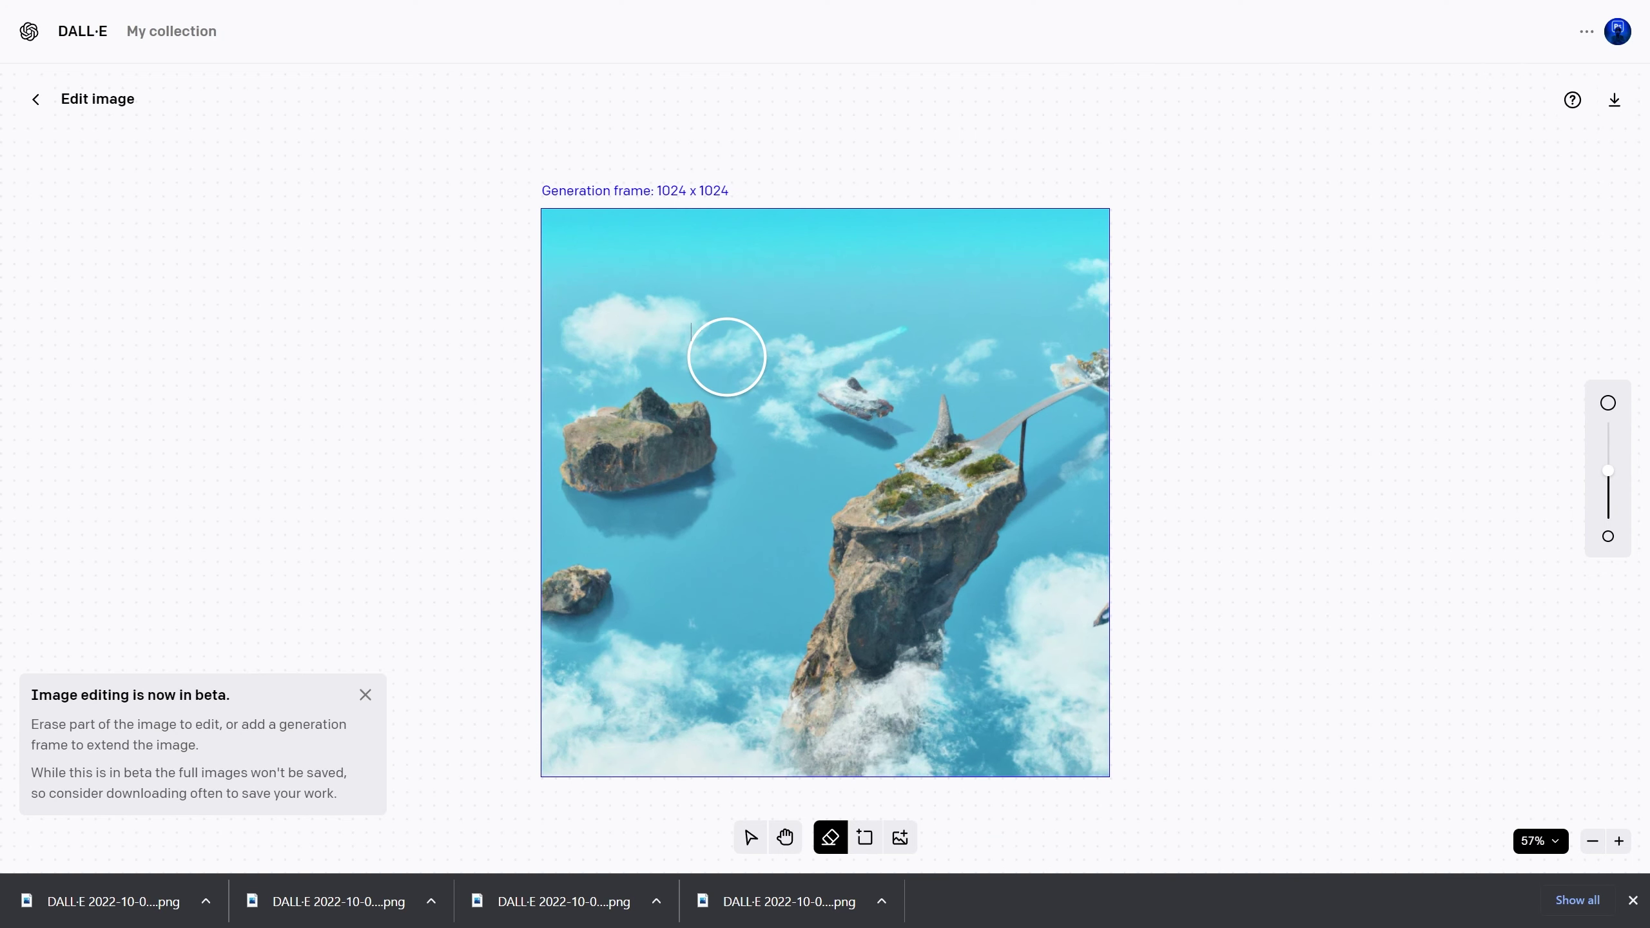
click(867, 842)
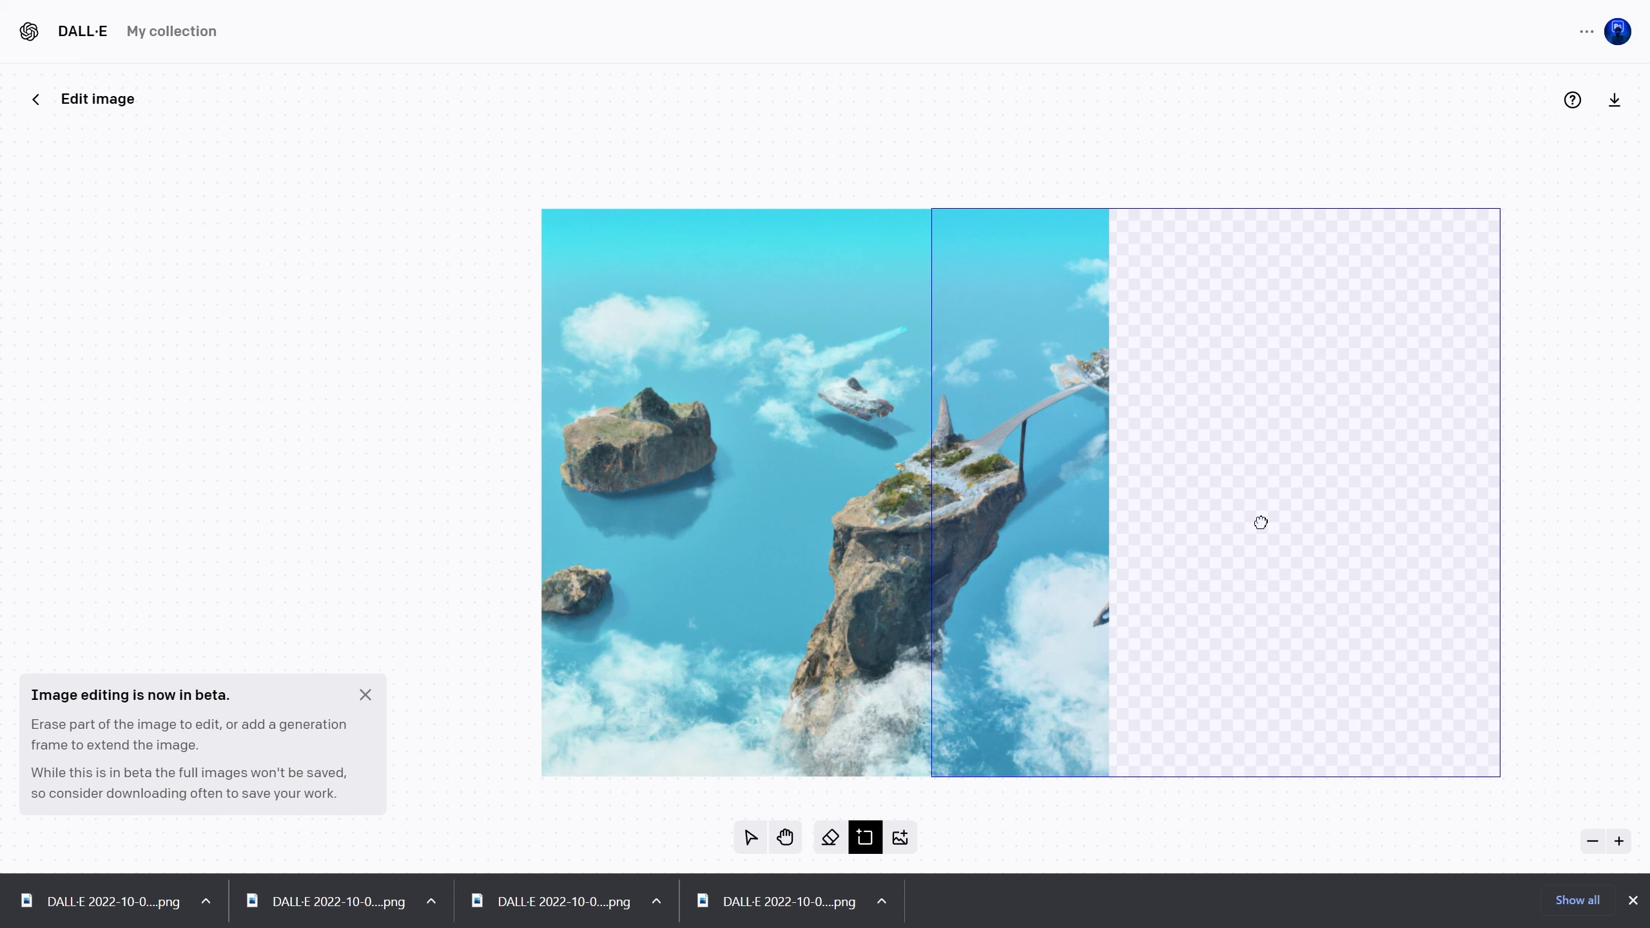
click(1284, 527)
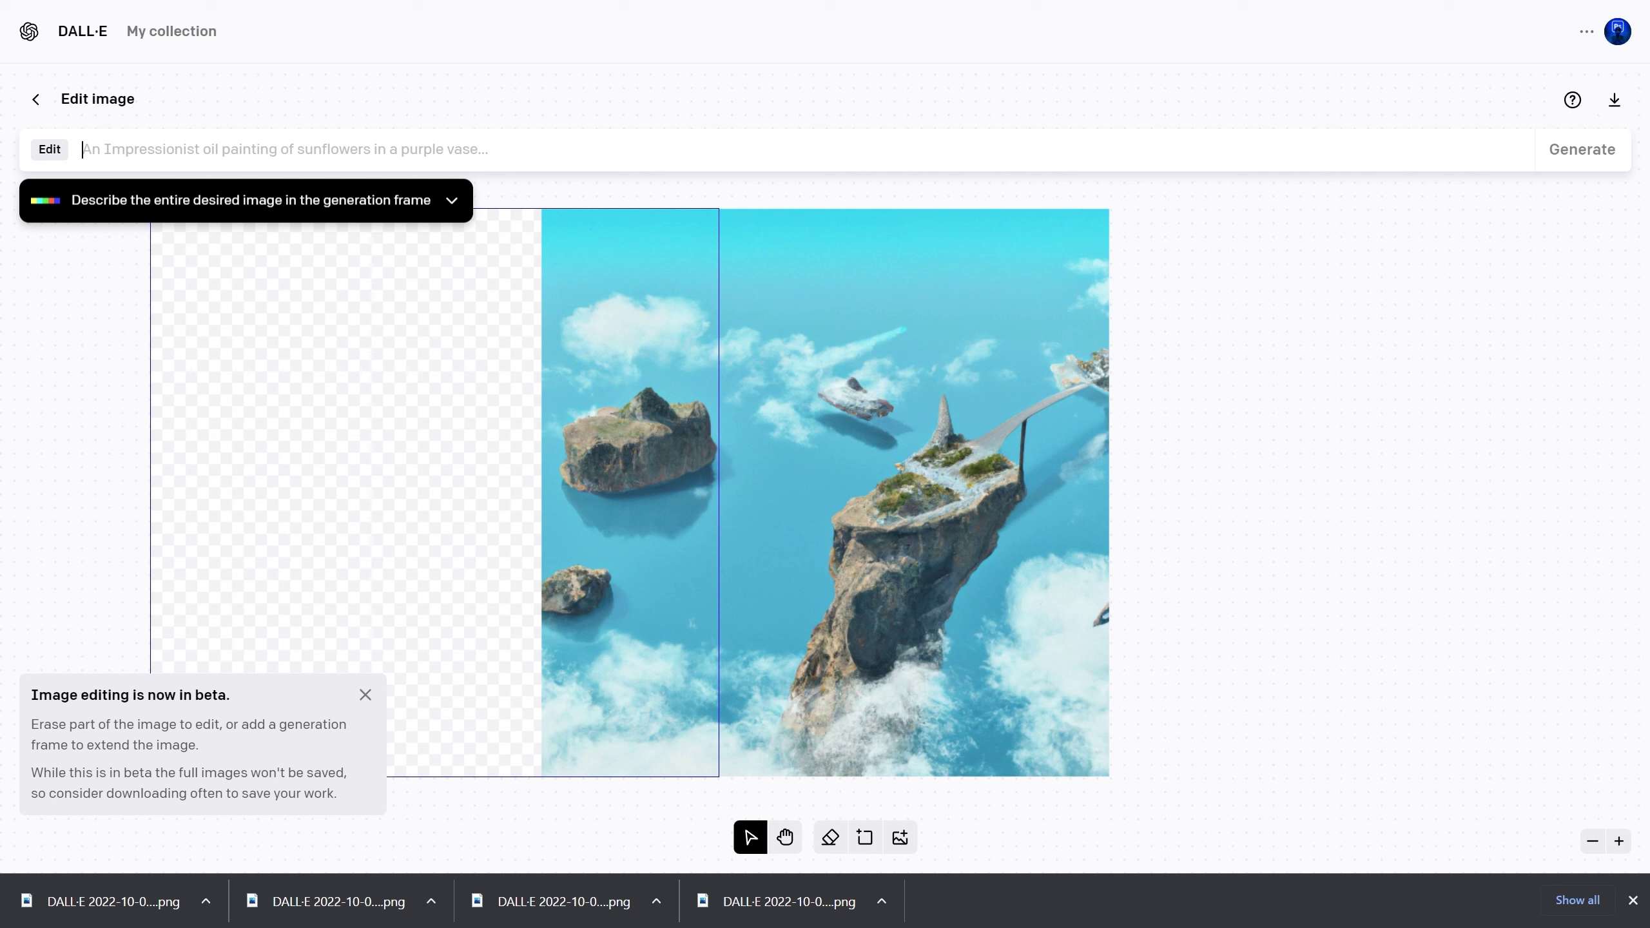
Generate the left extension with 'add some seaplanes and hot air balloons with some more flying cityscapes'.
text(add )
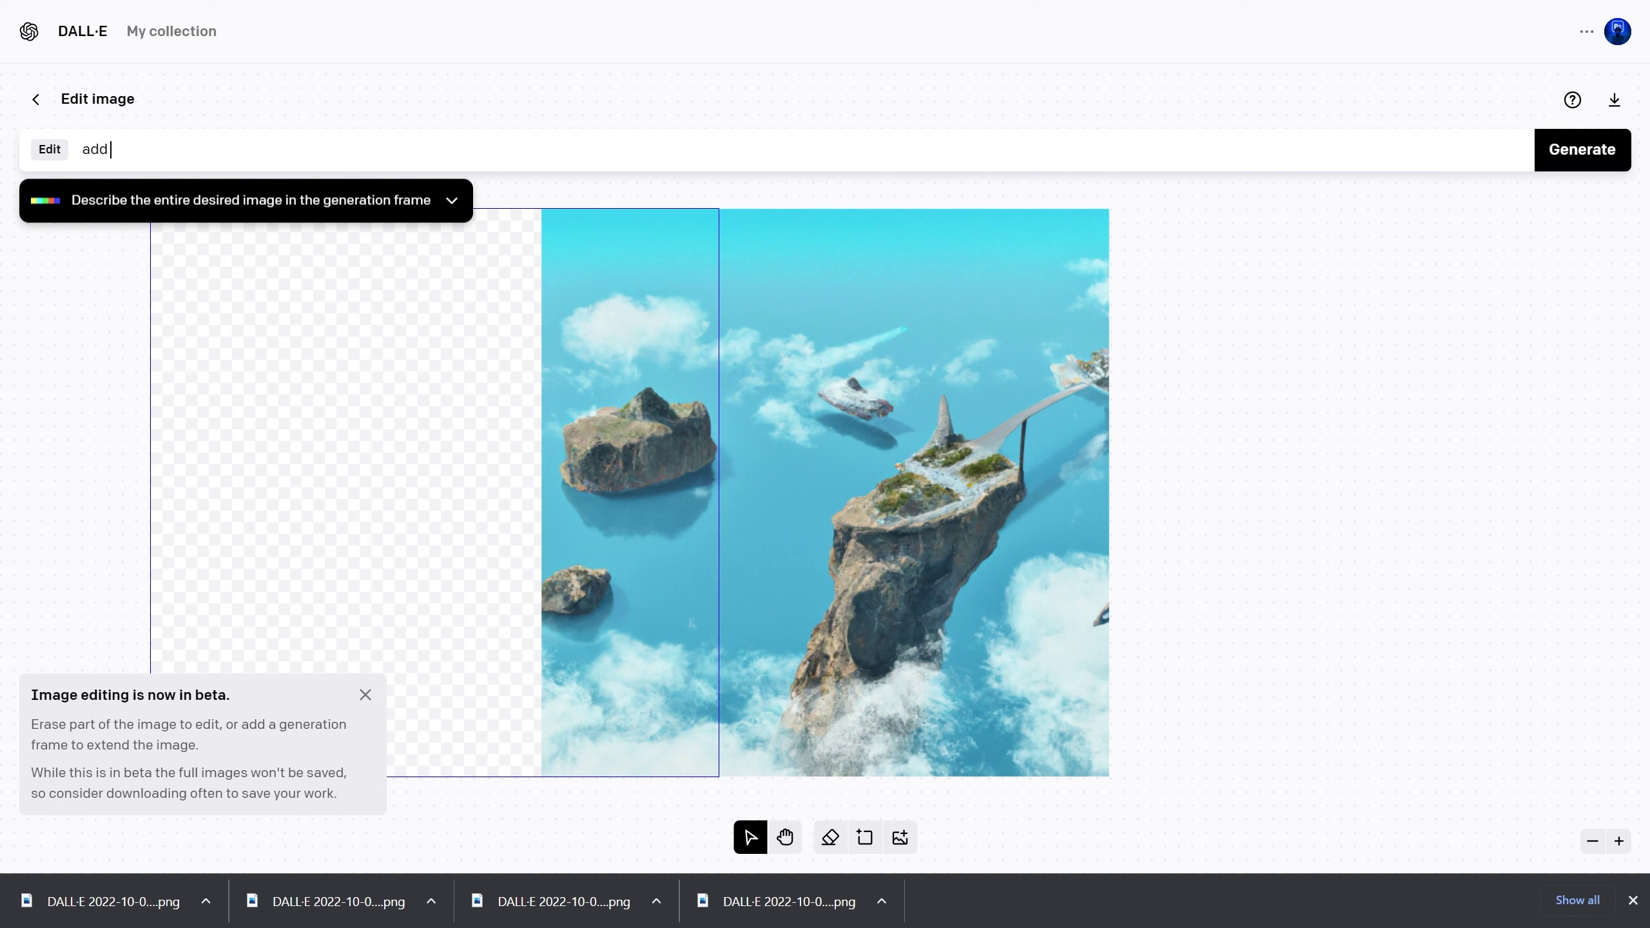
text(some seaplanes and hot air balloons with some more flying cityscapes)
key(Return)
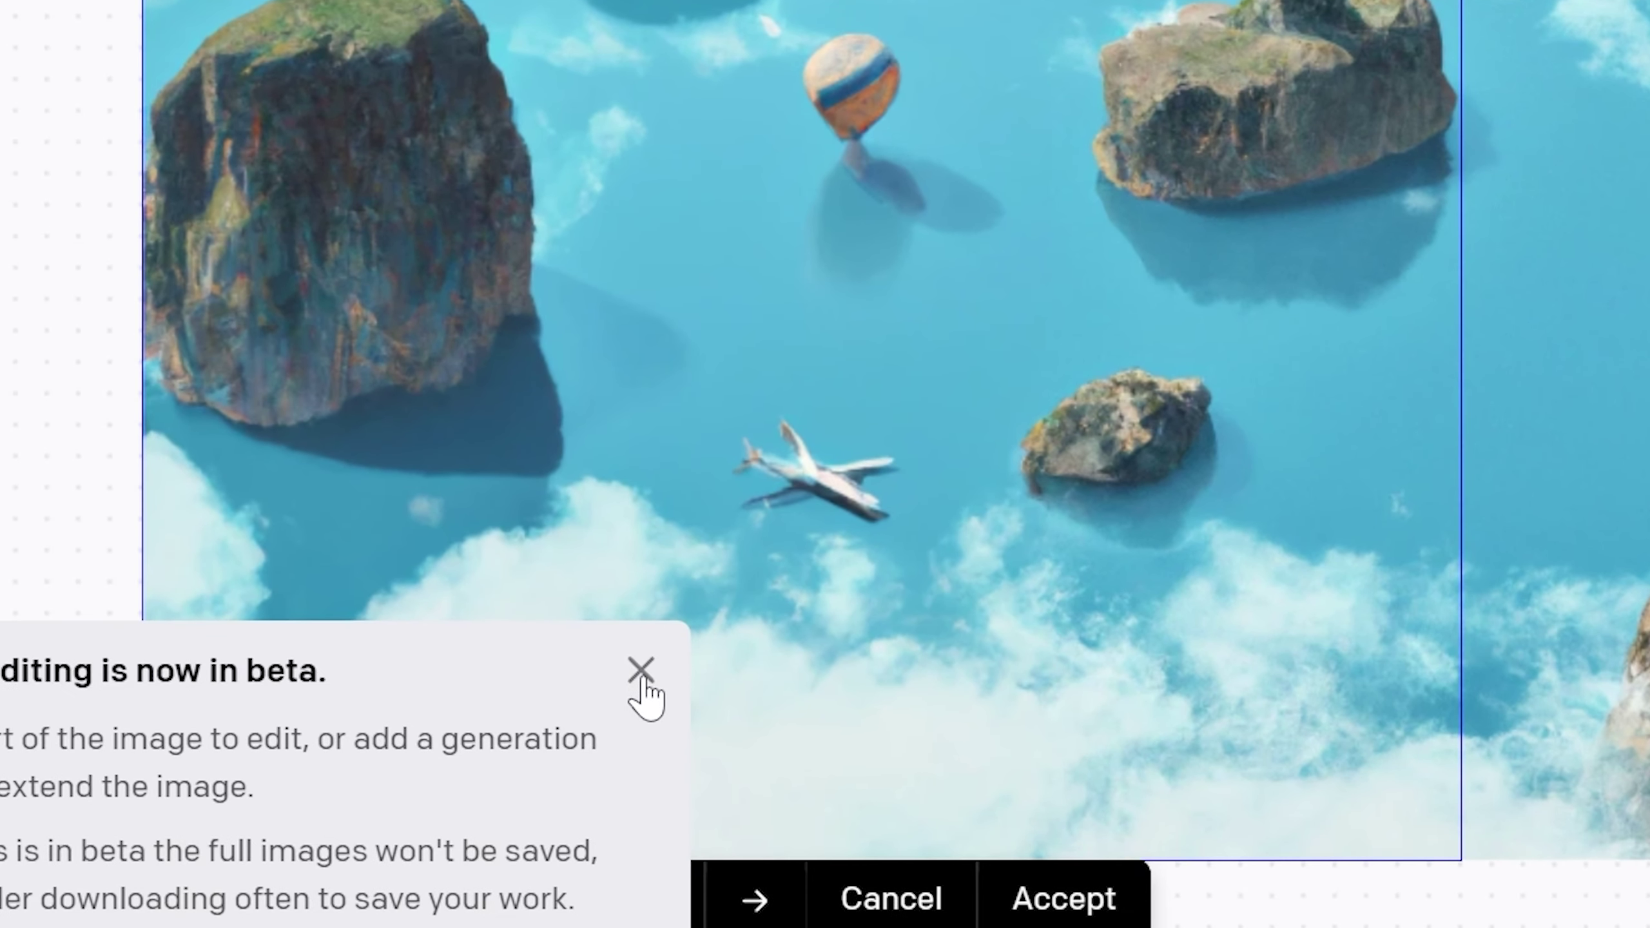
Dismiss the beta notice, browse the extension variants, and download the extended panorama.
click(364, 696)
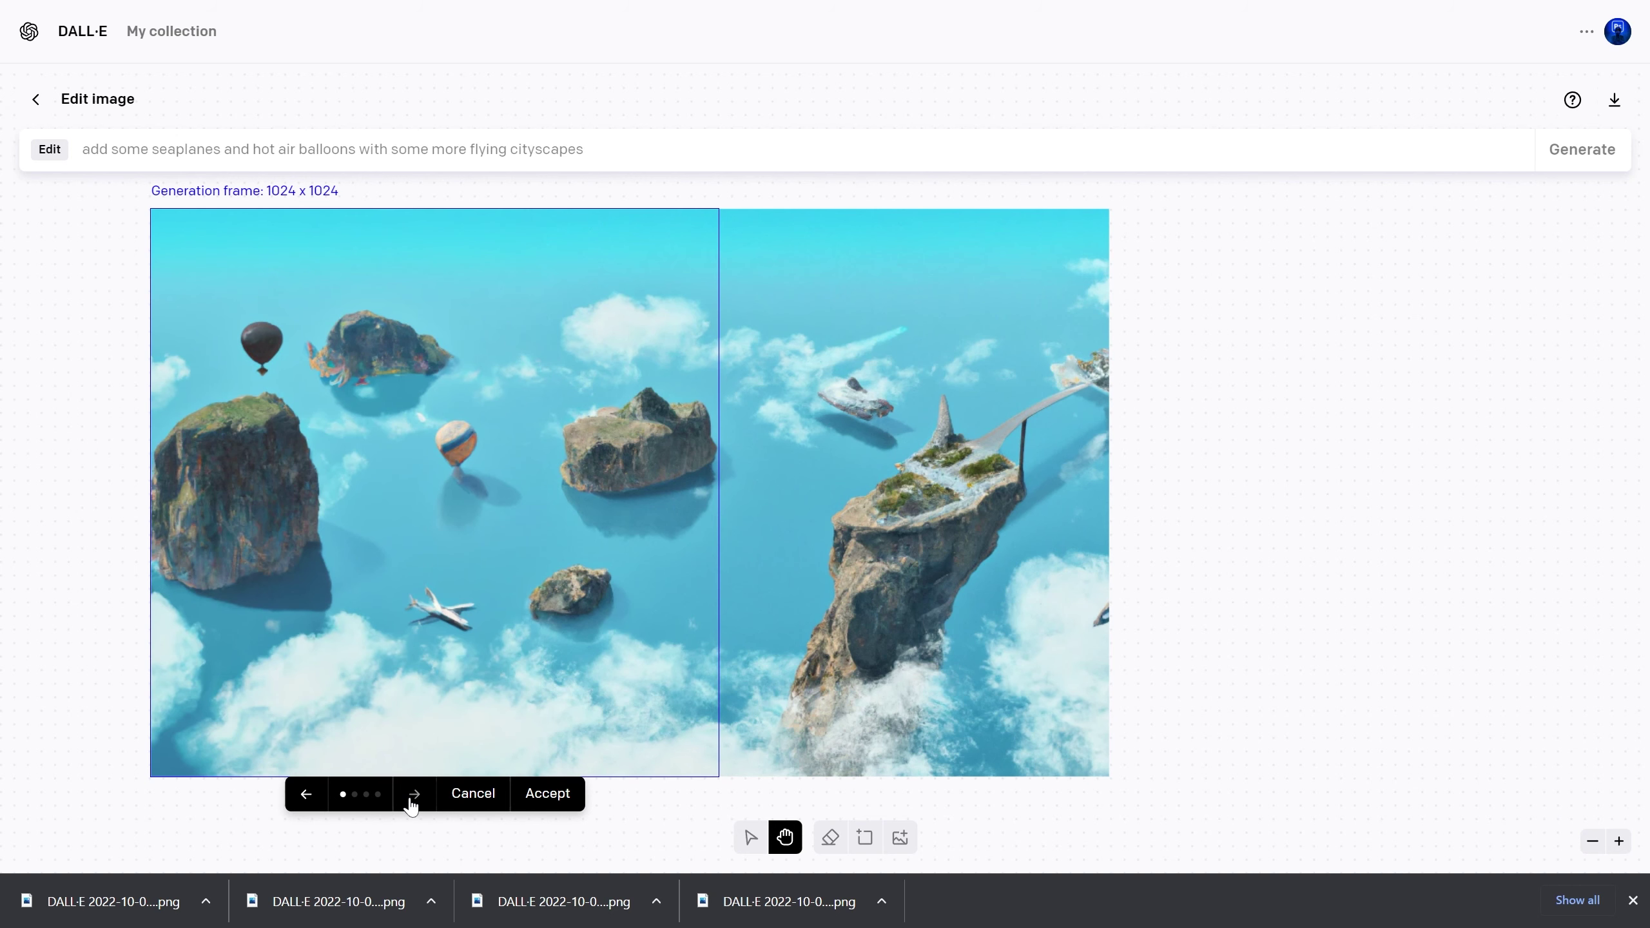
click(414, 795)
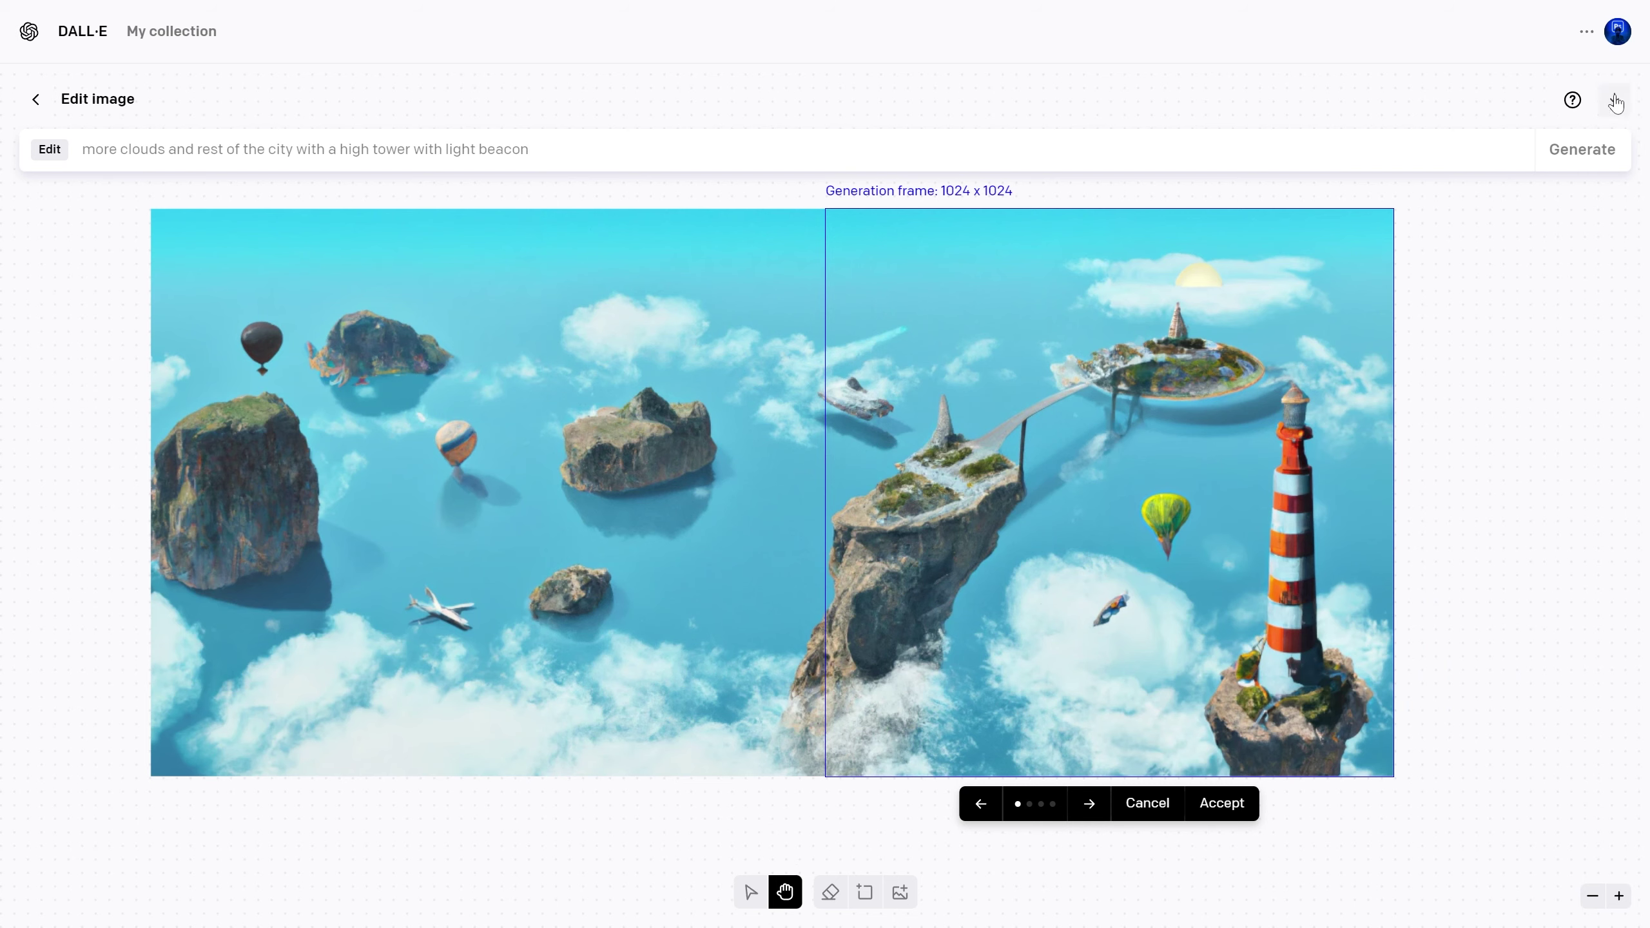
click(1616, 102)
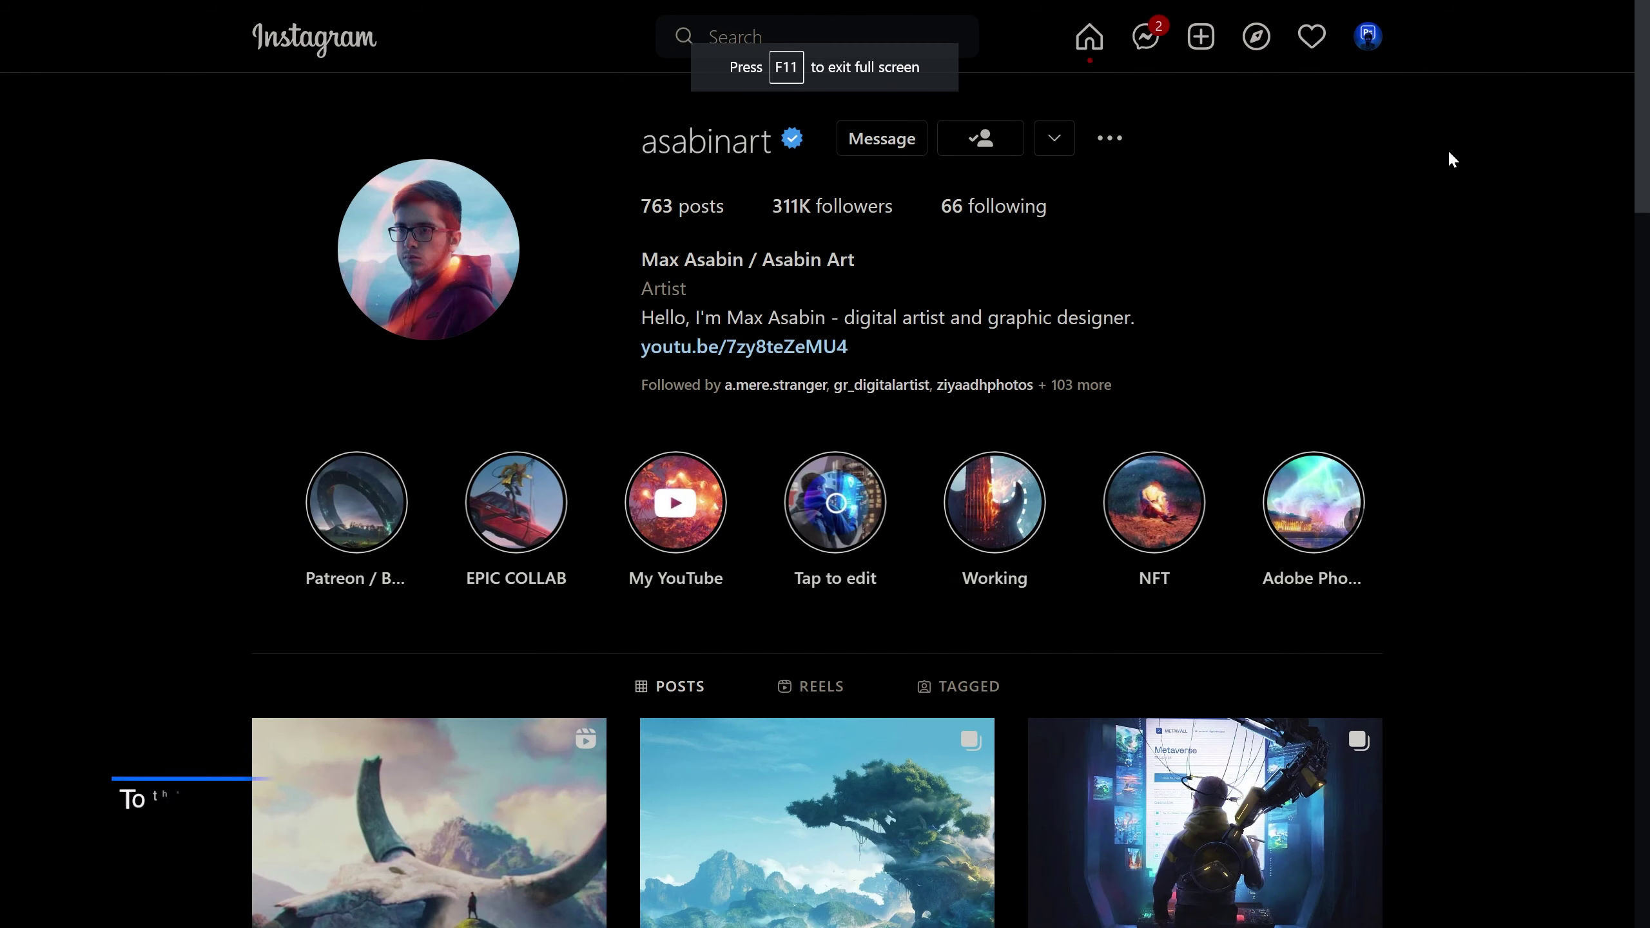
Open the tentacle artwork post, view its next slide, then move on to the lighthouse post.
middle_click(1514, 158)
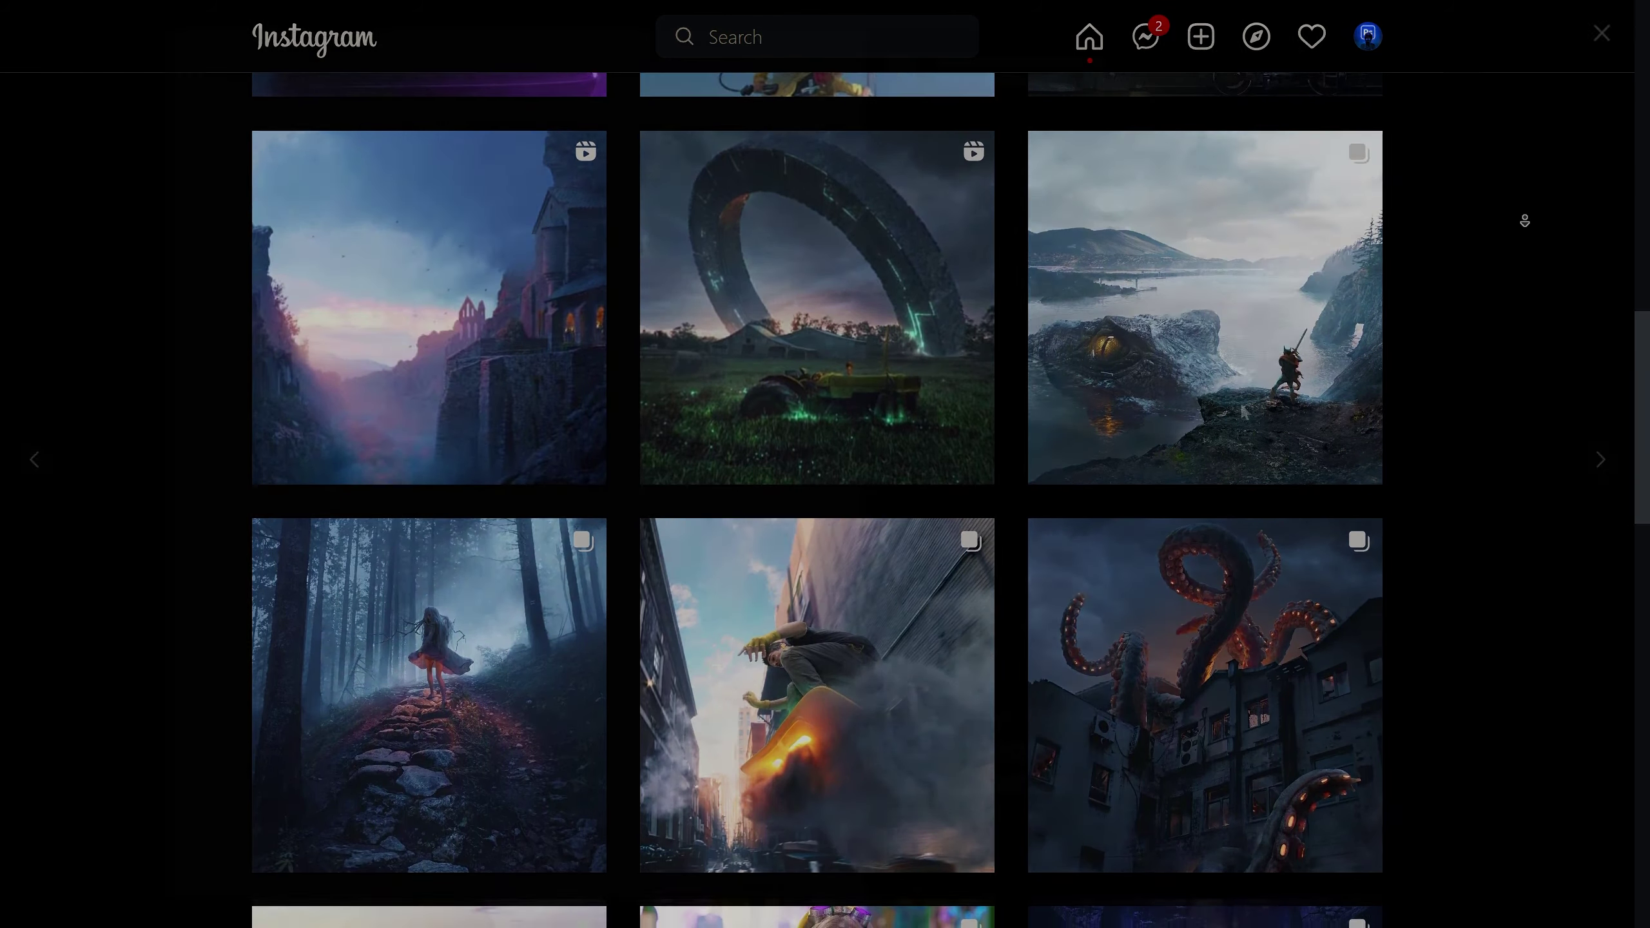
click(1228, 585)
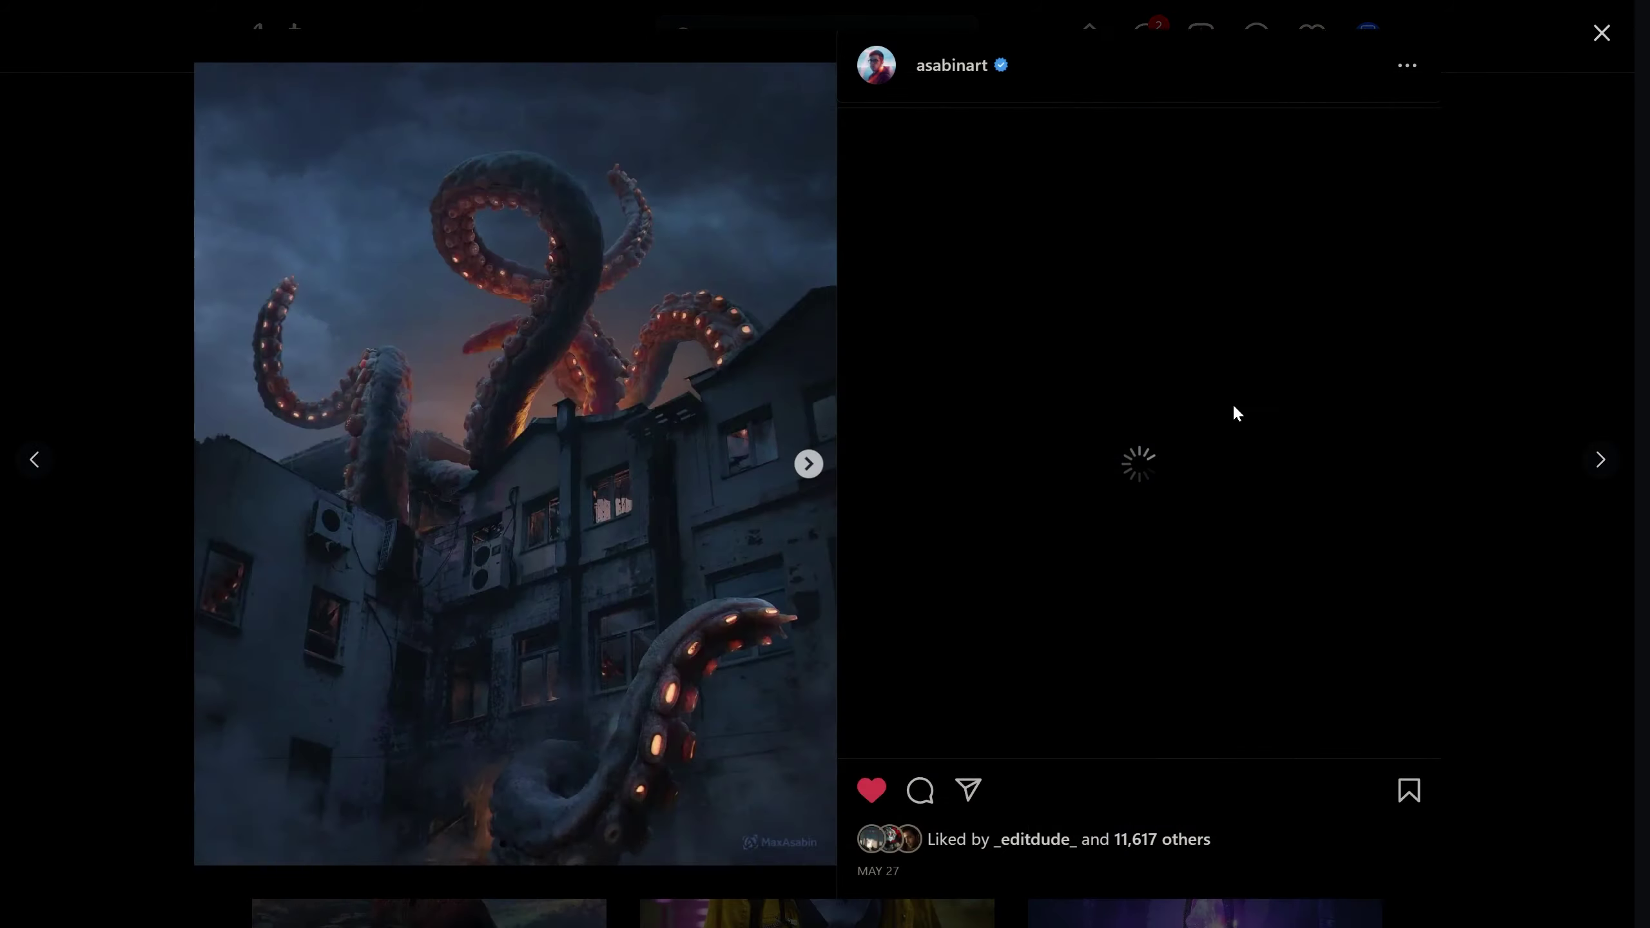
click(808, 463)
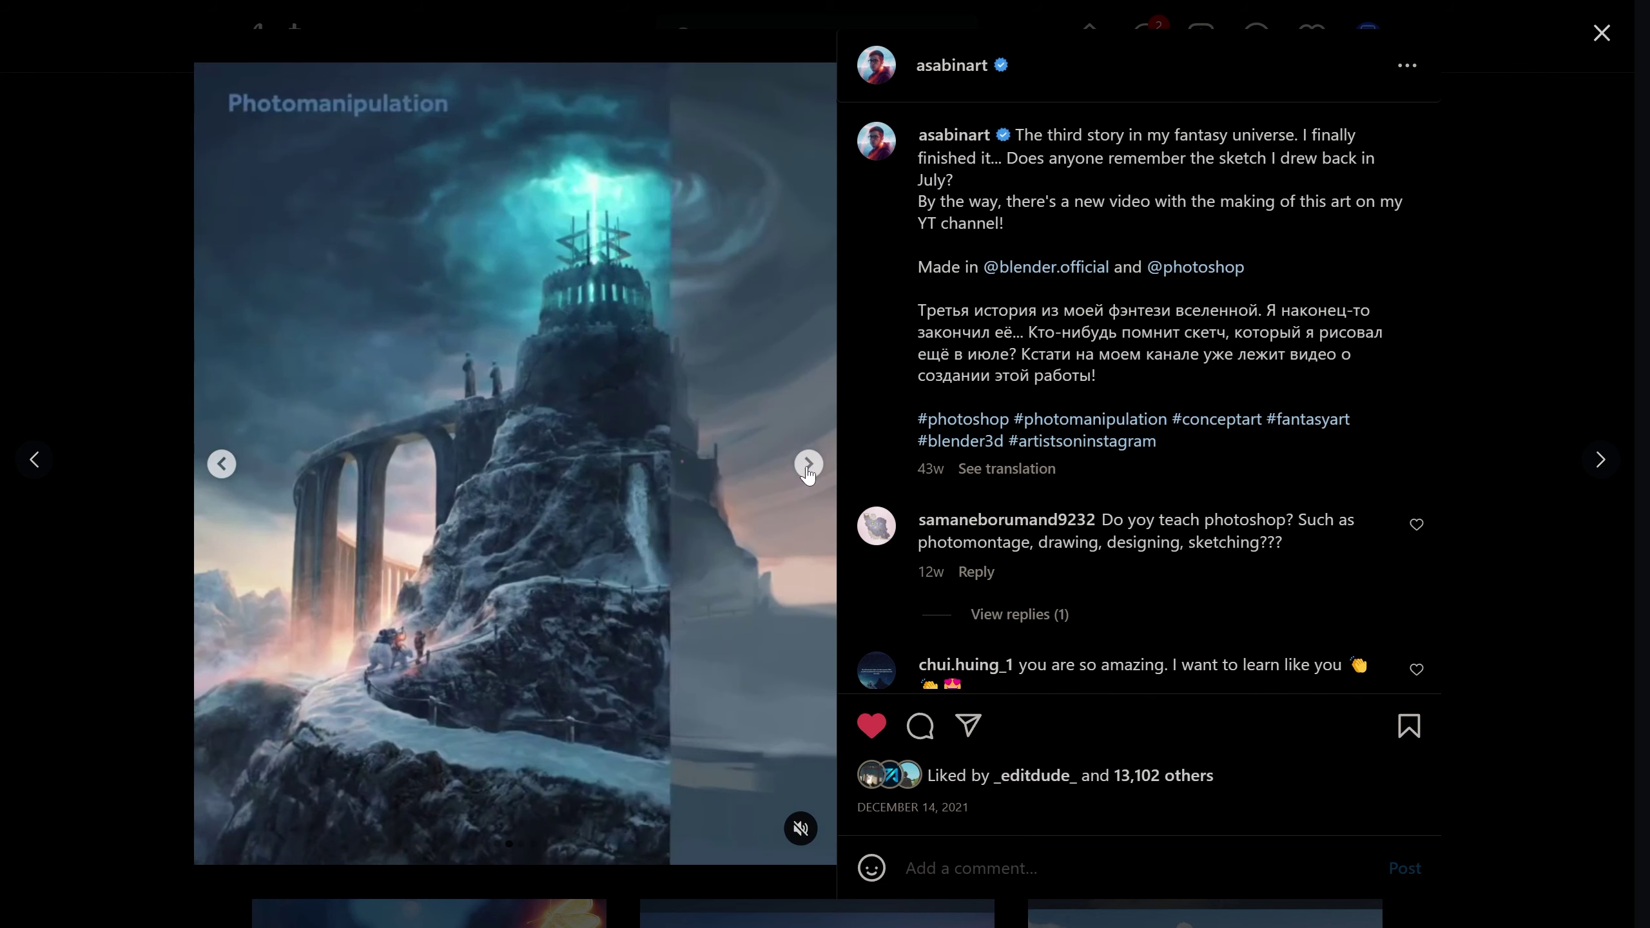
click(808, 464)
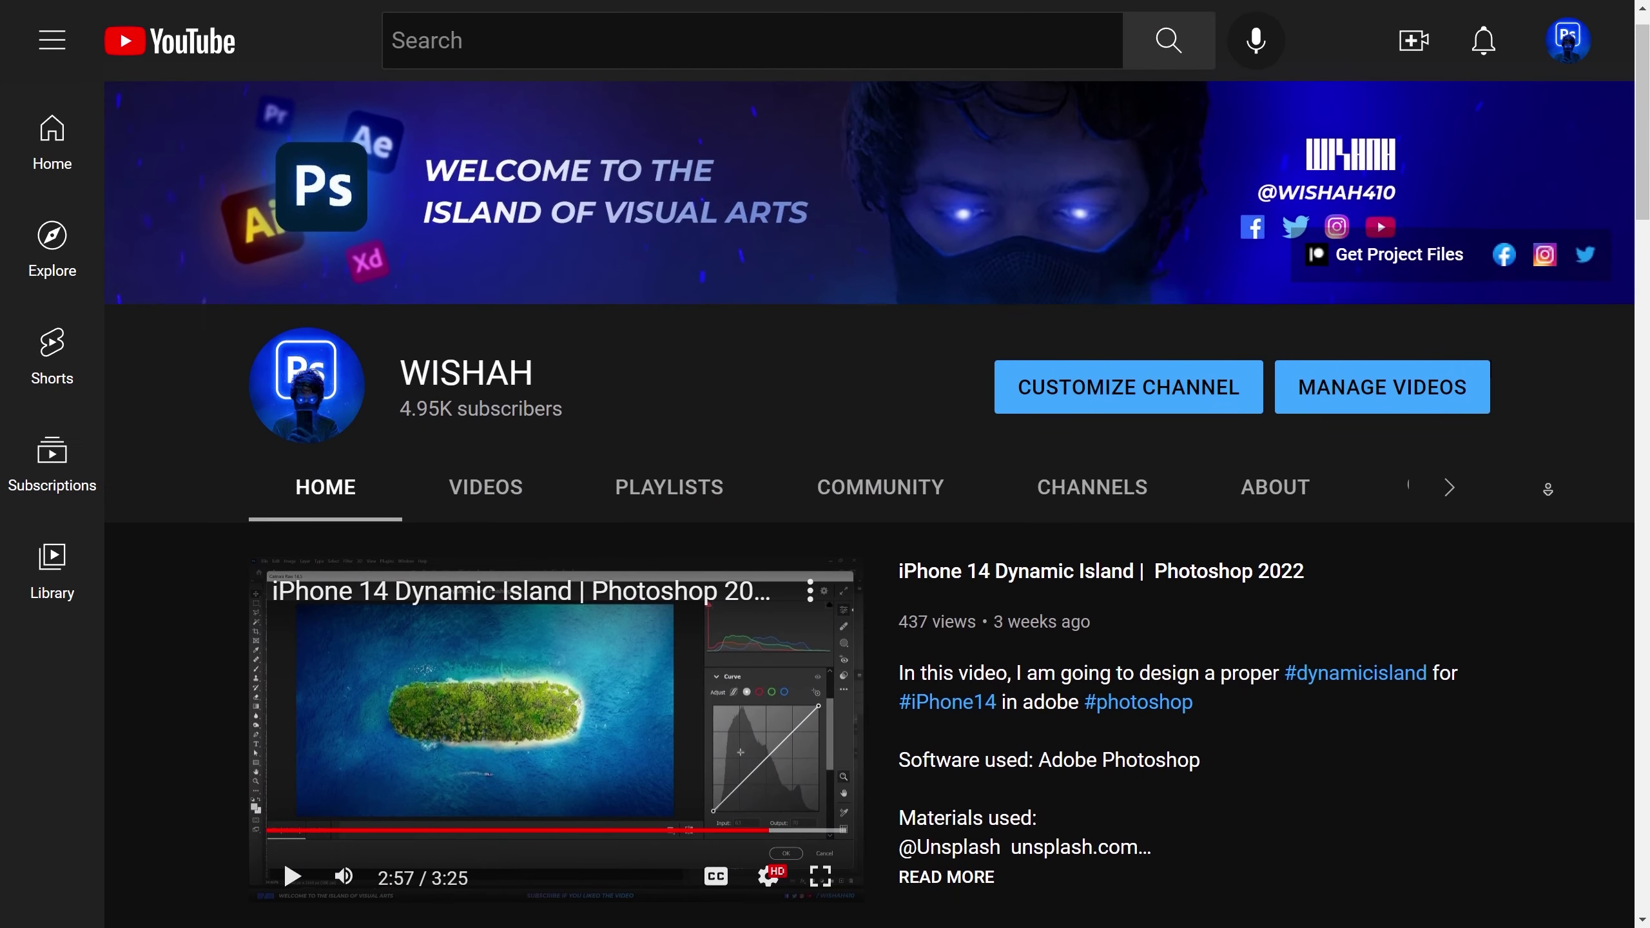
Scroll the channel's Home tab down to the Photo Manipulation and Speed Art / Time lapse rows.
scroll(871, 471, down, 4)
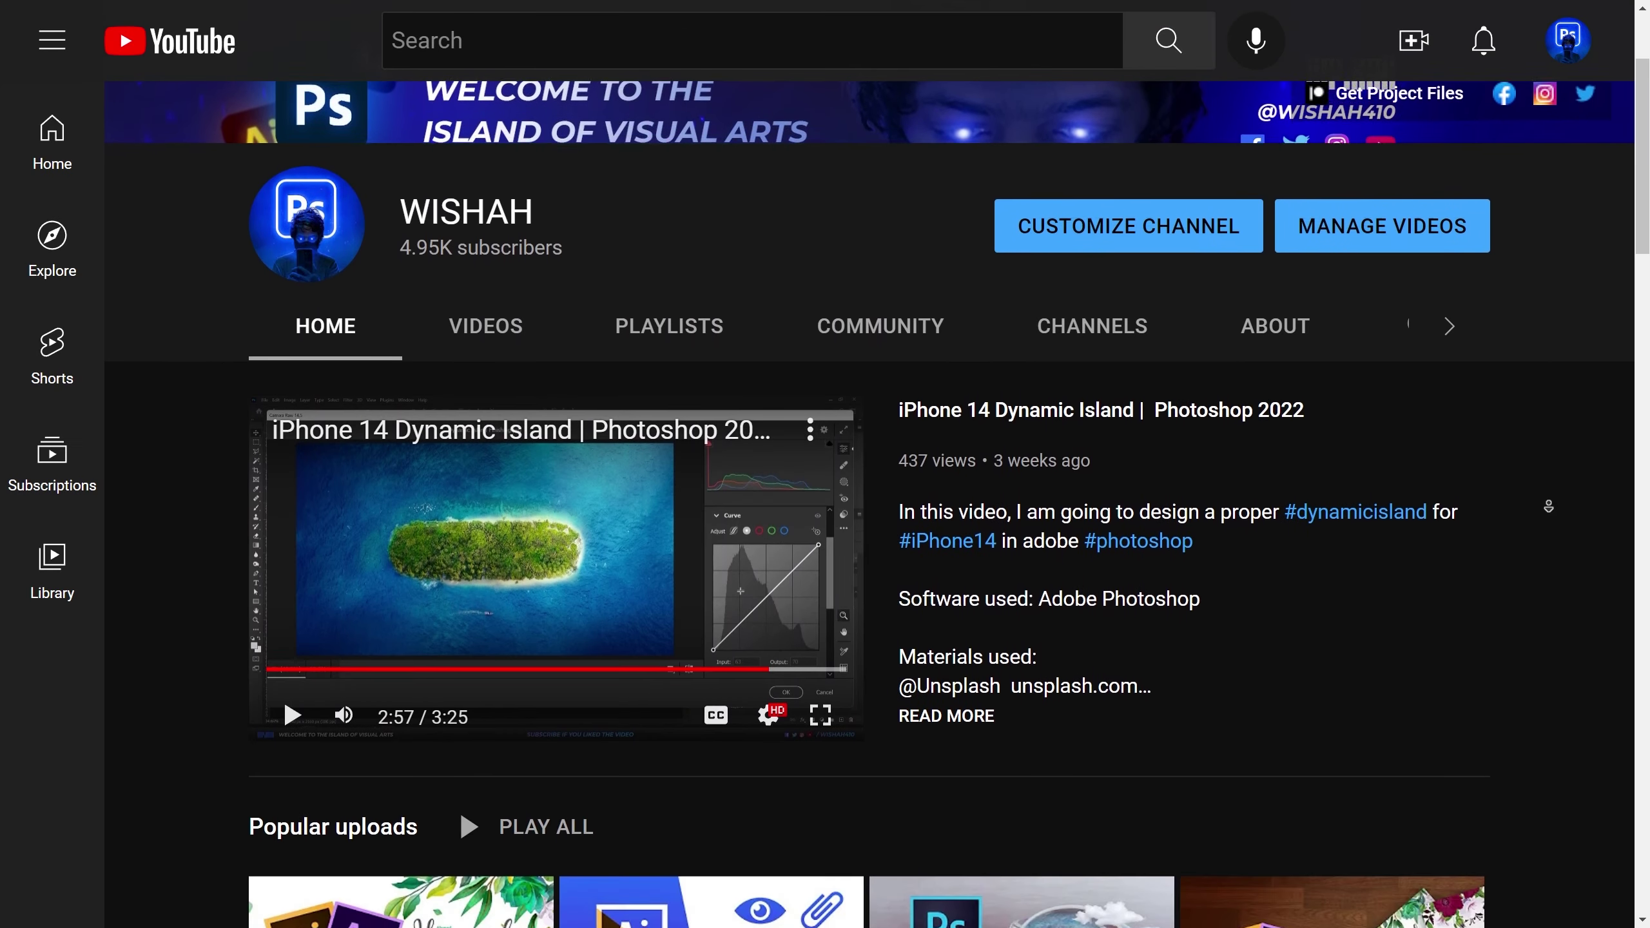
scroll(1550, 507, down, 5)
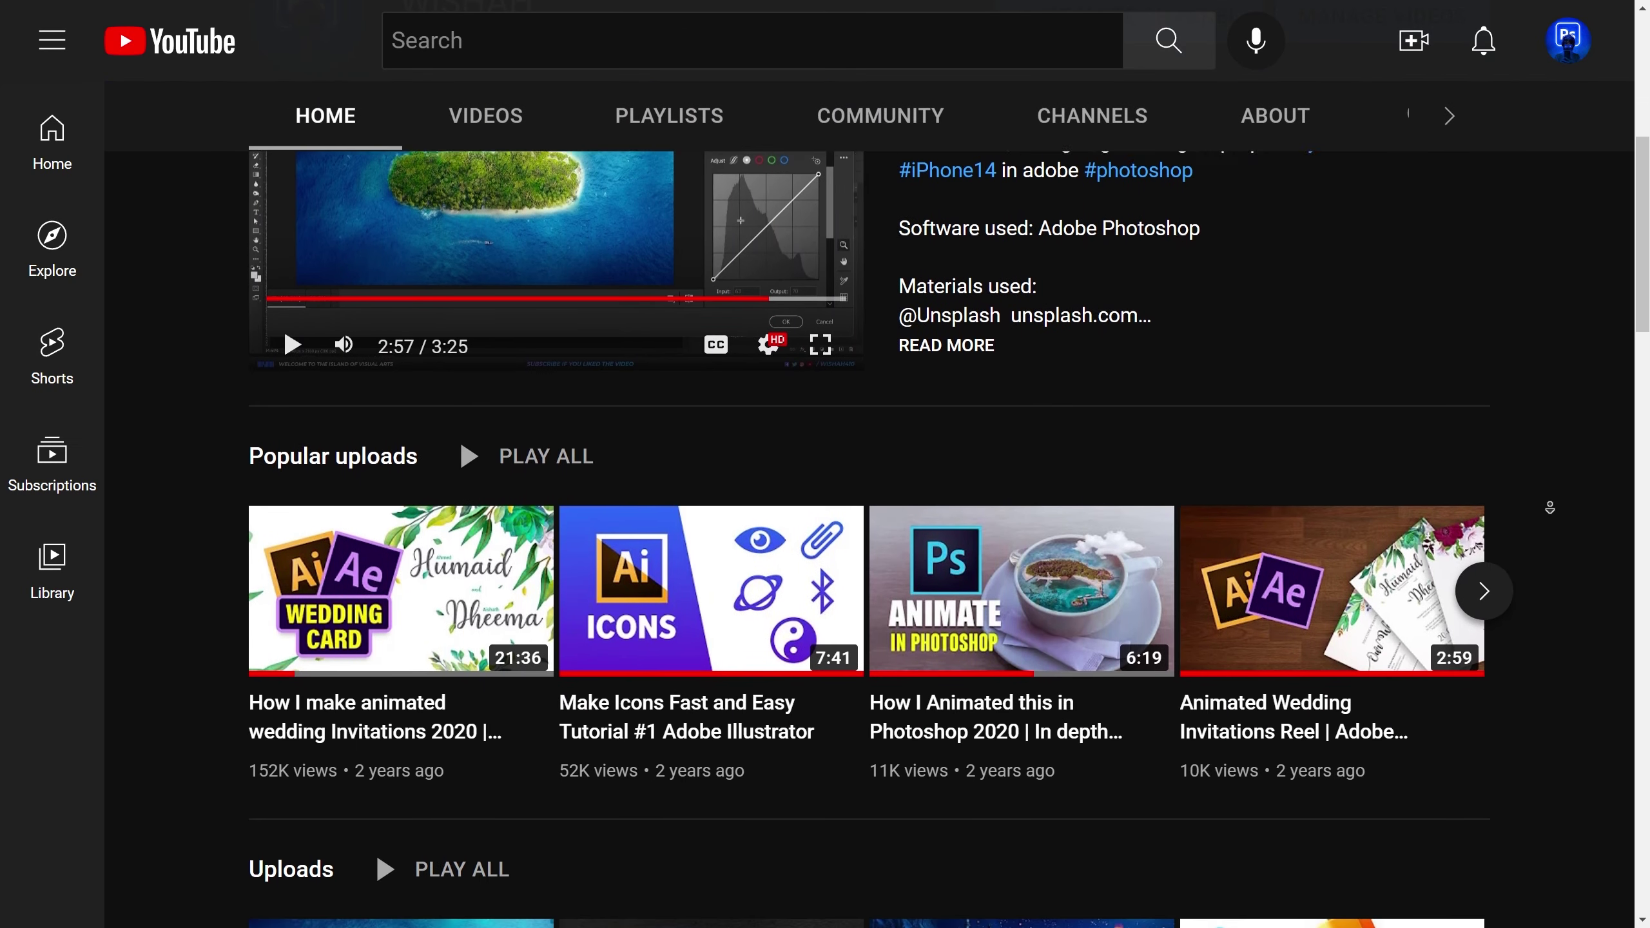
scroll(1550, 507, down, 5)
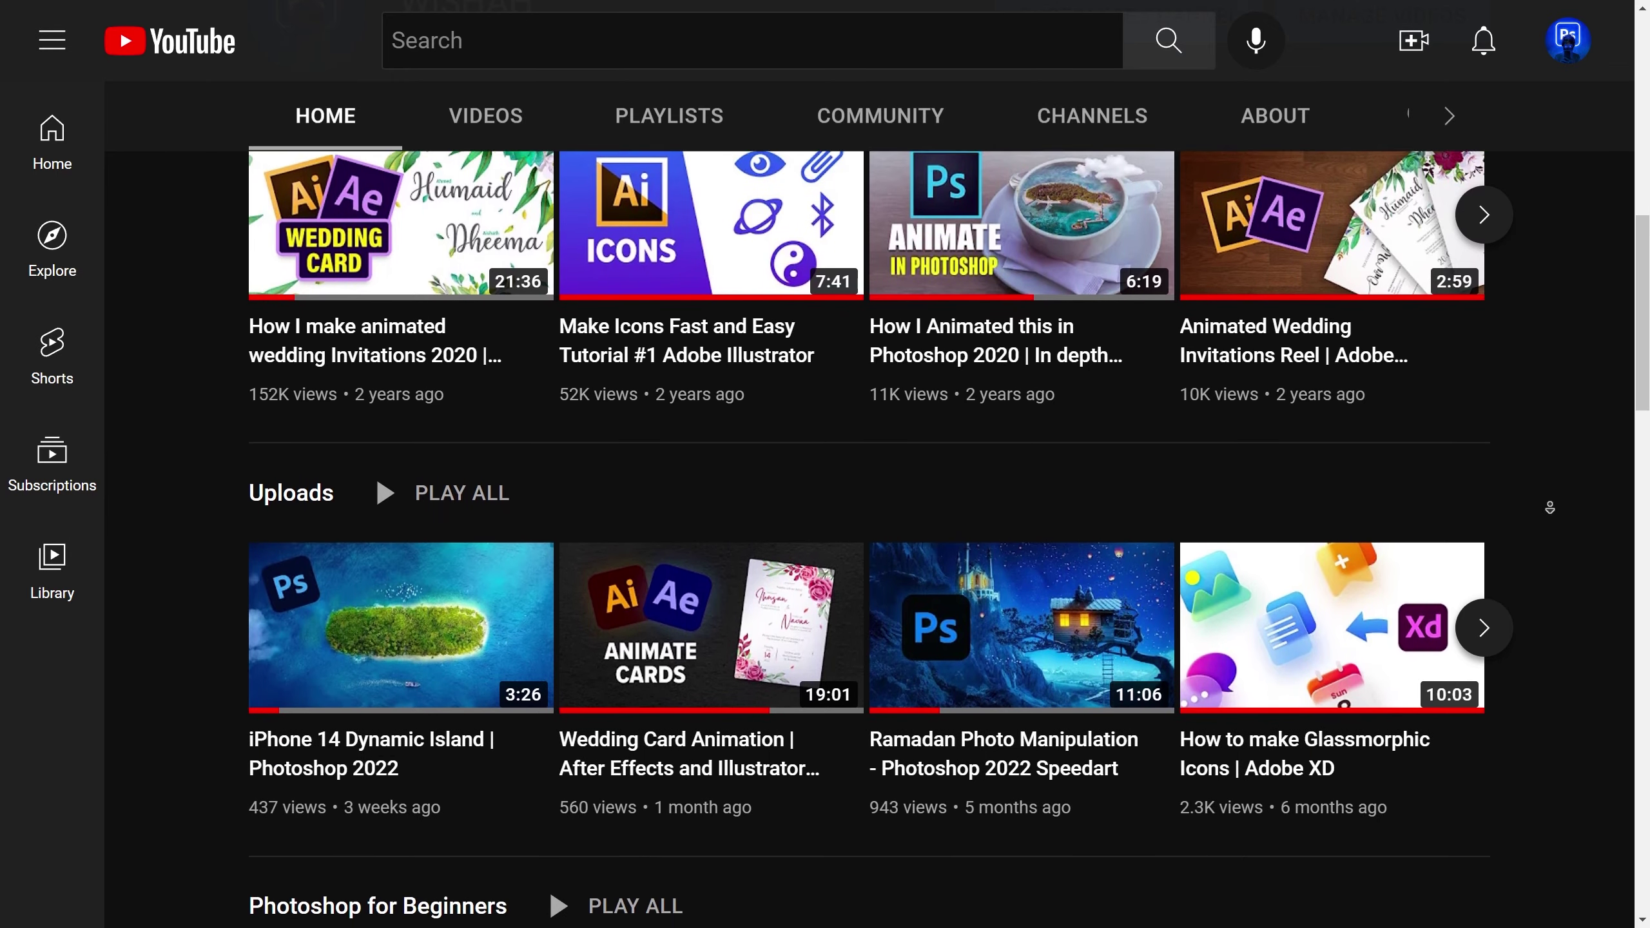
scroll(1550, 507, down, 5)
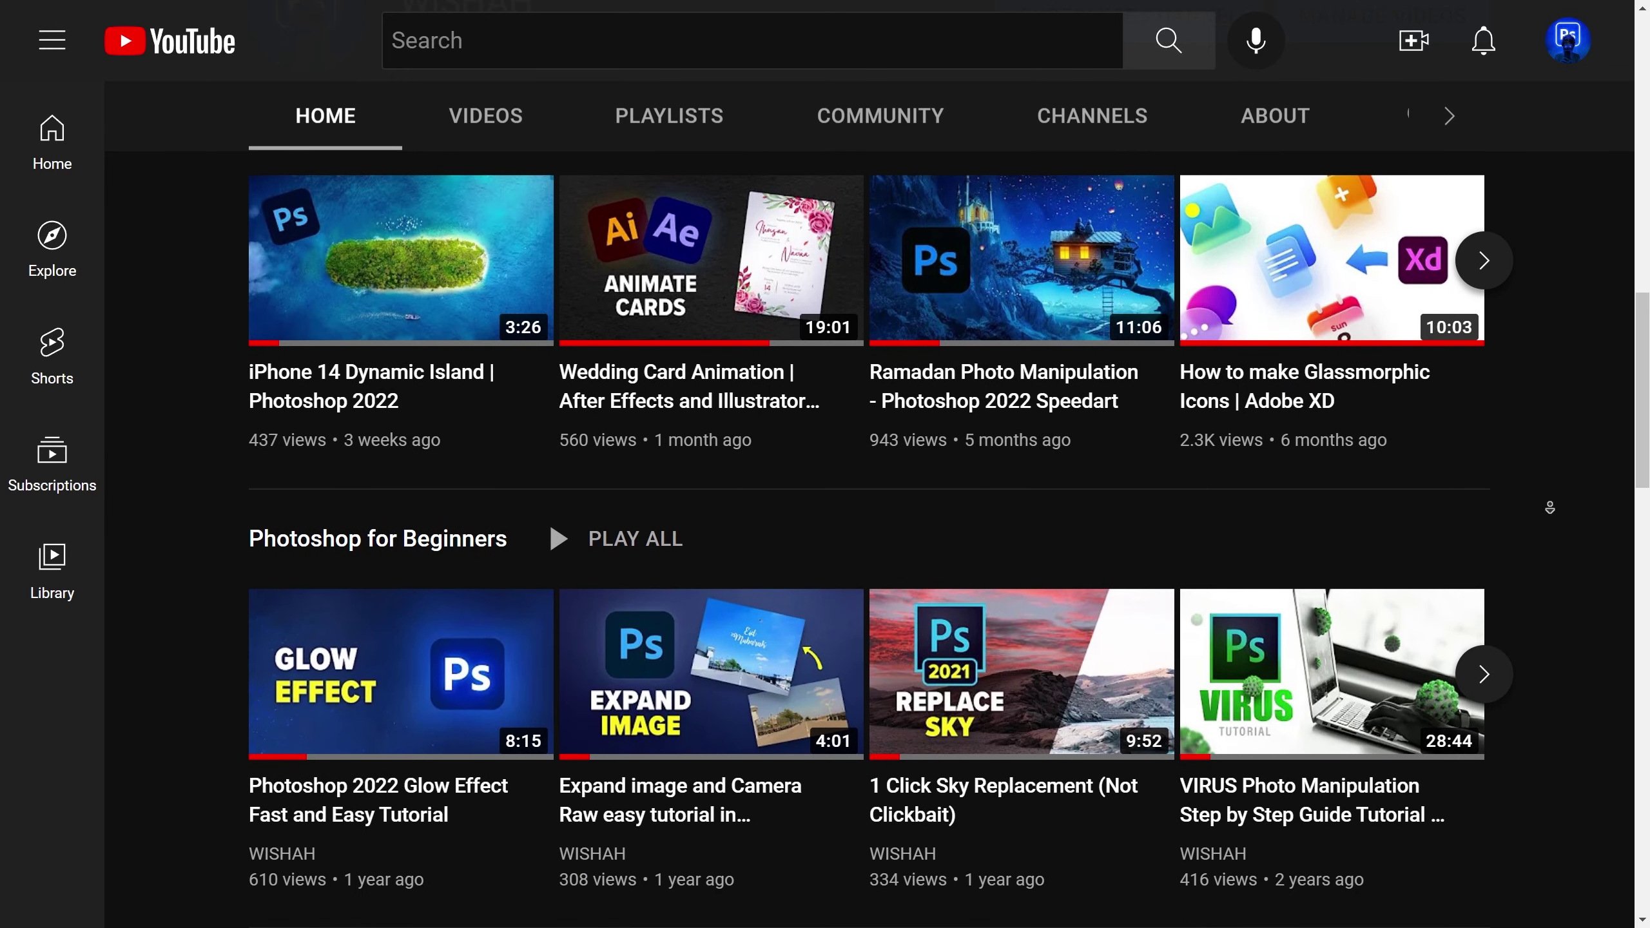
scroll(1550, 508, down, 5)
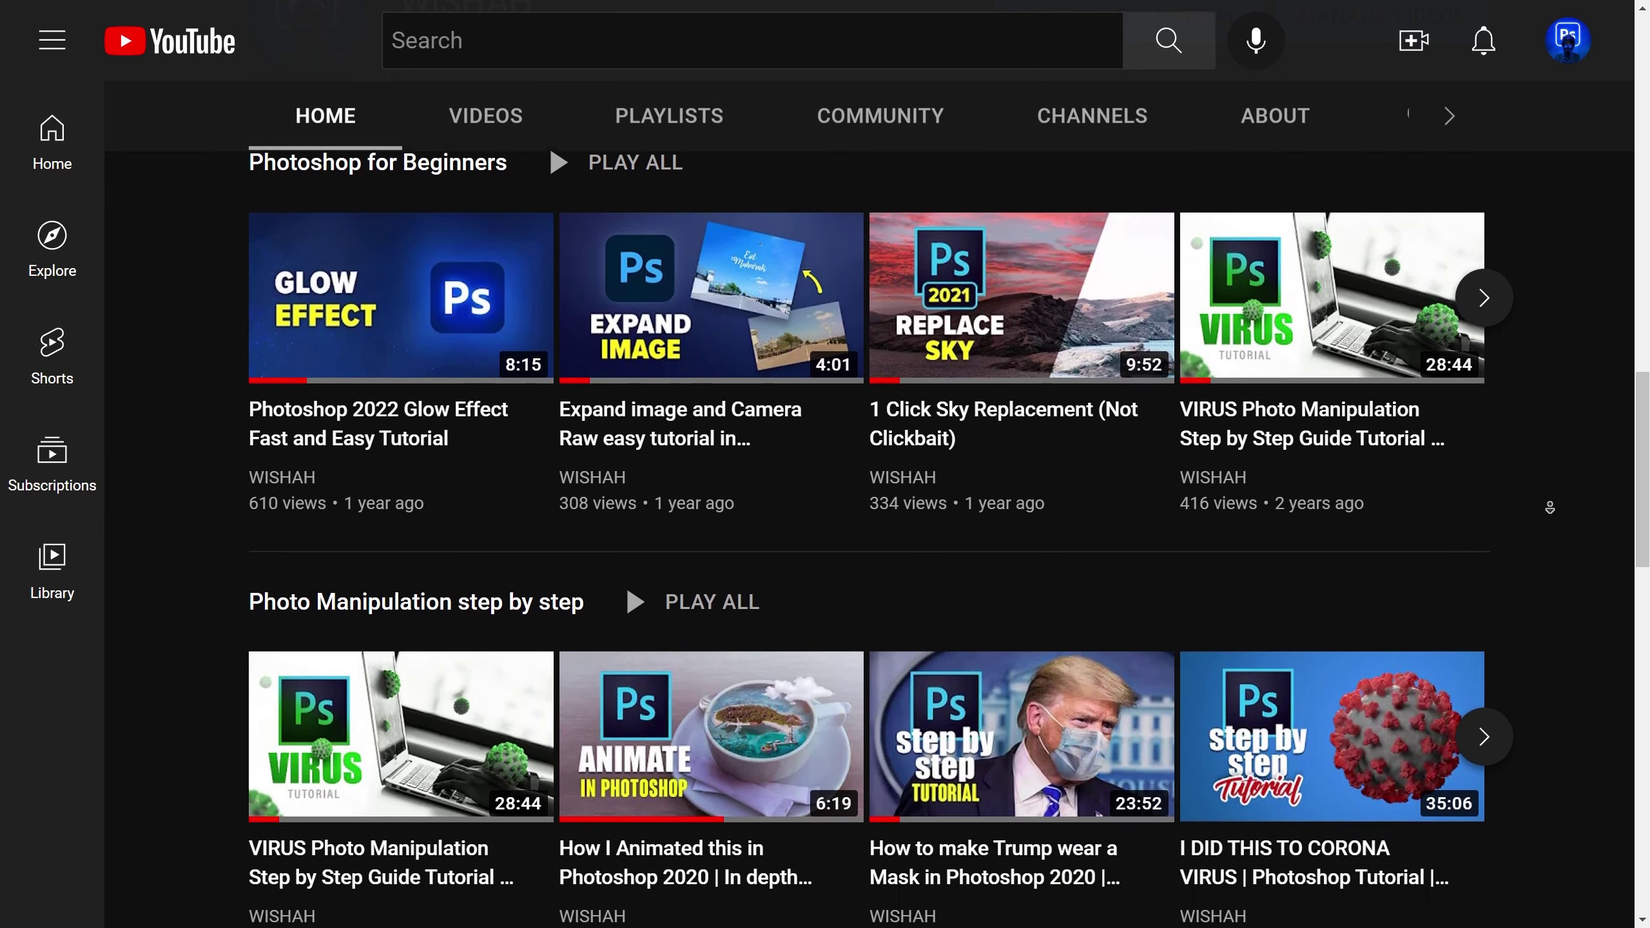
scroll(1550, 507, down, 1)
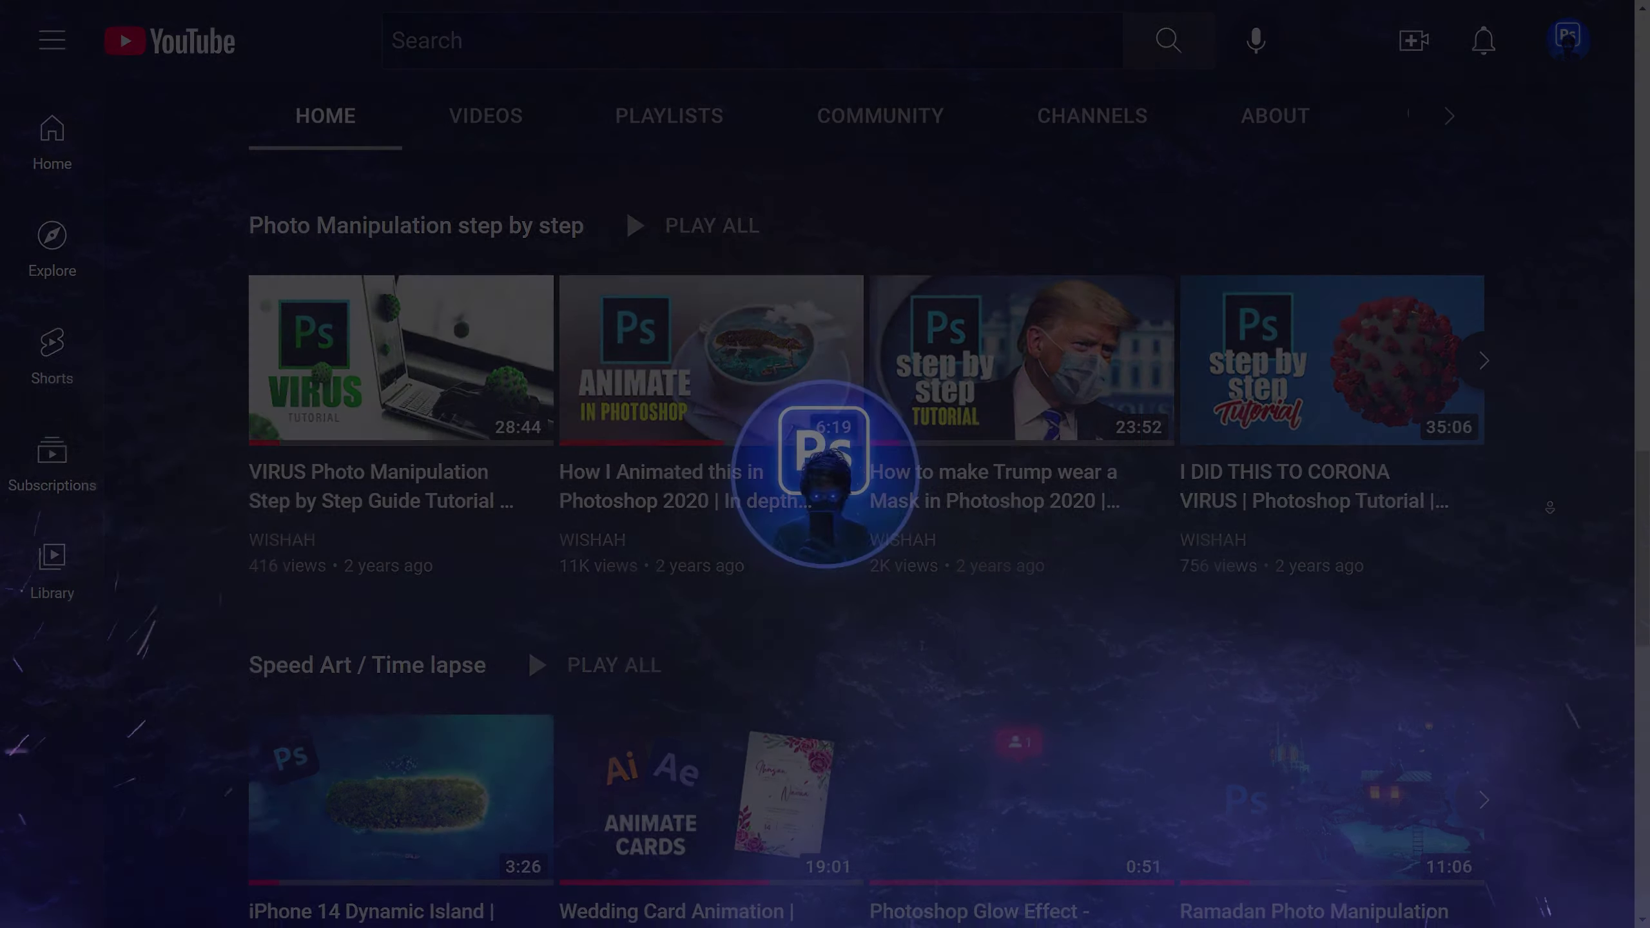